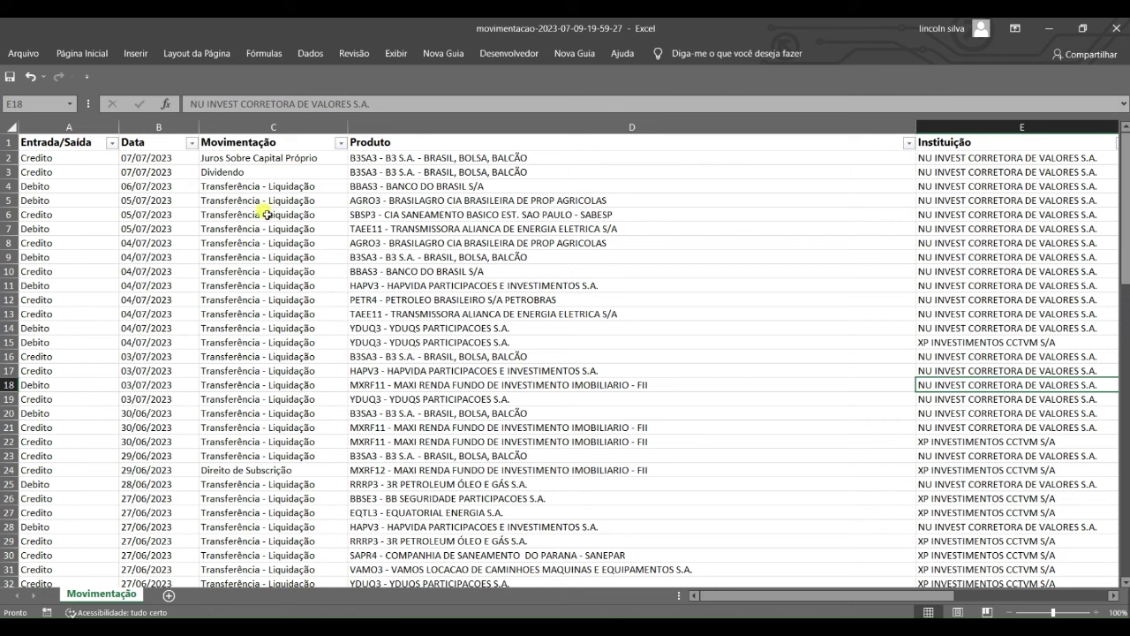
Step: Examine the Movimentação, Produto, Instituição, Quantidade and Preço unitário columns of the B3 transaction sheet
{"action": "left_click", "coordinate": [265, 257]}
{"action": "left_click", "coordinate": [300, 371]}
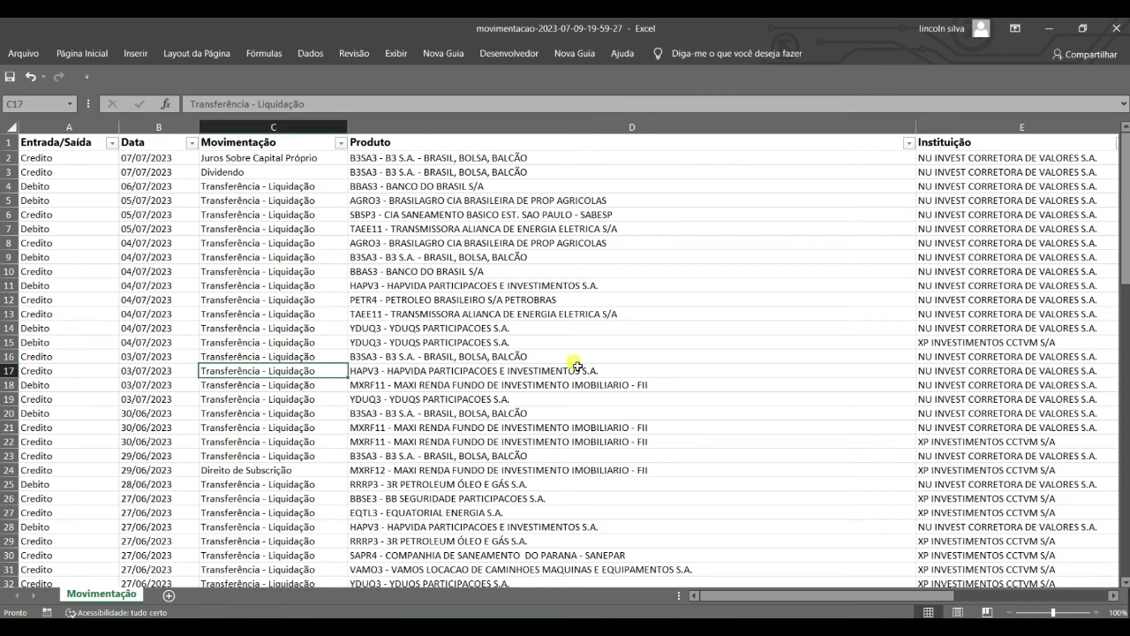
{"action": "left_click", "coordinate": [431, 257]}
{"action": "left_click", "coordinate": [424, 356]}
{"action": "left_click", "coordinate": [433, 412]}
{"action": "left_click_drag", "start_coordinate": [761, 584], "coordinate": [915, 586]}
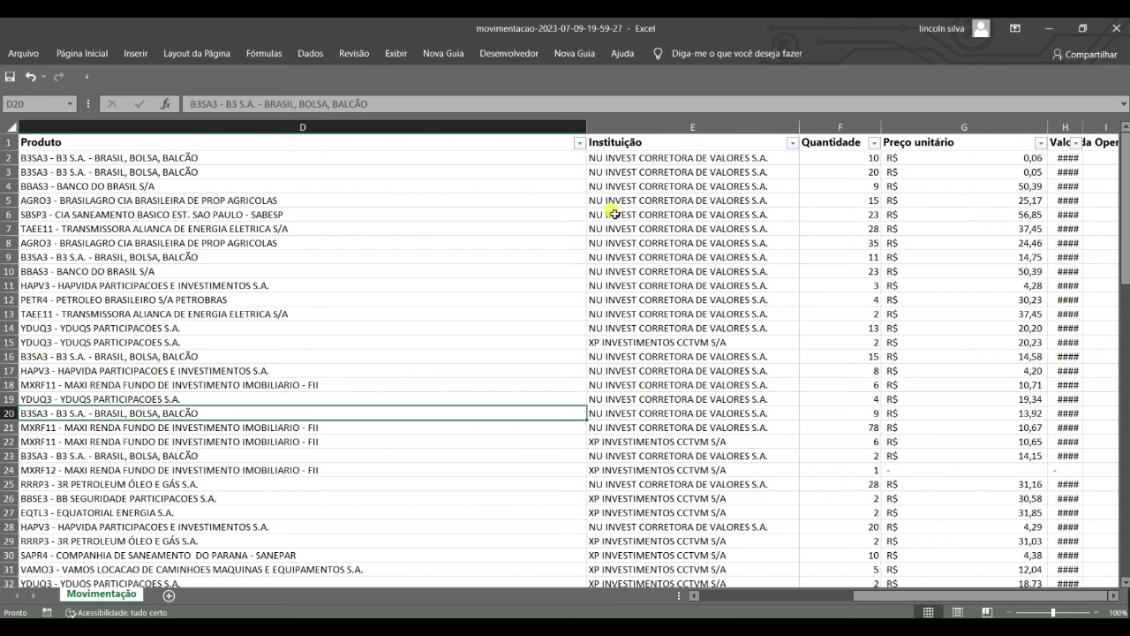
{"action": "left_click_drag", "start_coordinate": [898, 598], "coordinate": [934, 597]}
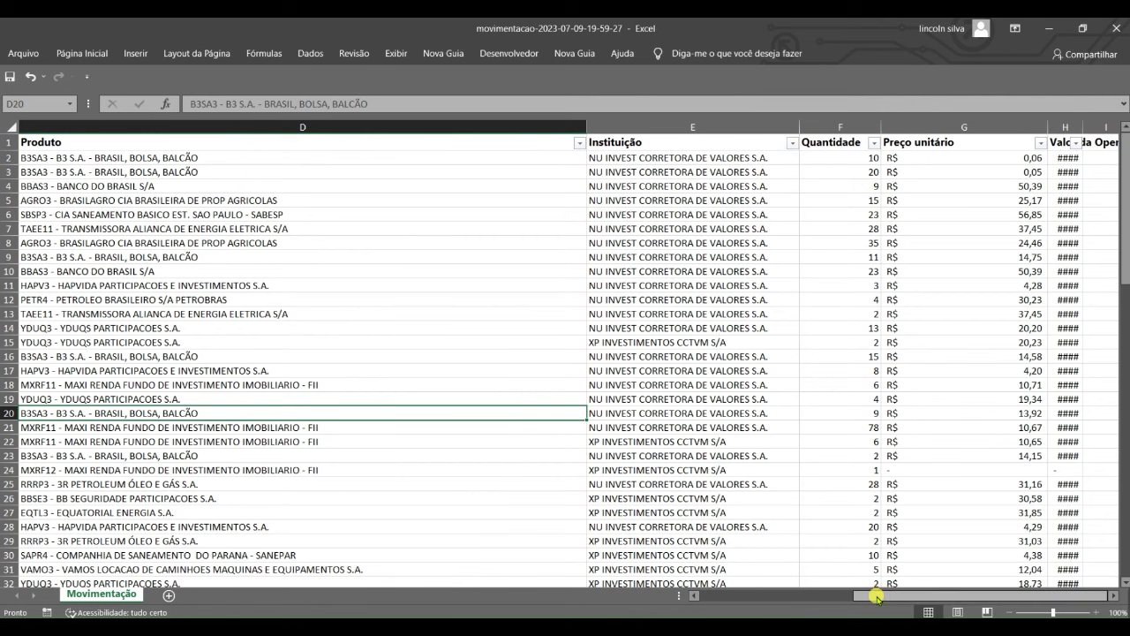
{"action": "mouse_move", "coordinate": [871, 598]}
{"action": "left_mouse_down"}
{"action": "mouse_move", "coordinate": [861, 598]}
{"action": "mouse_move", "coordinate": [871, 598]}
{"action": "left_mouse_up"}
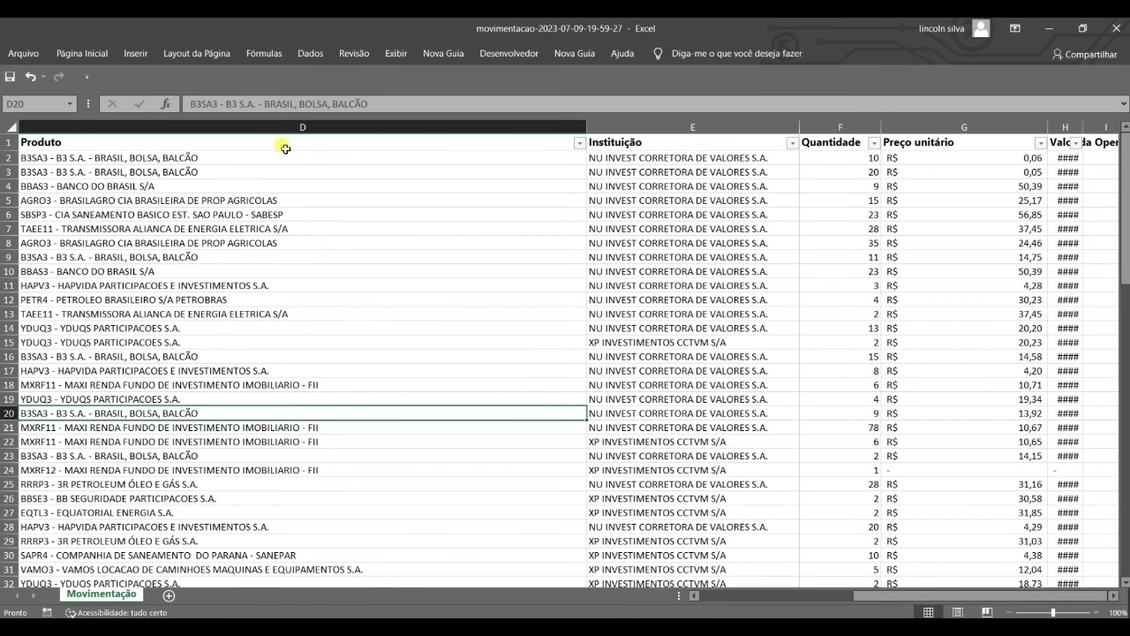
Step: Remove the filter from the header row of the Movimentação sheet
{"action": "left_click", "coordinate": [9, 141]}
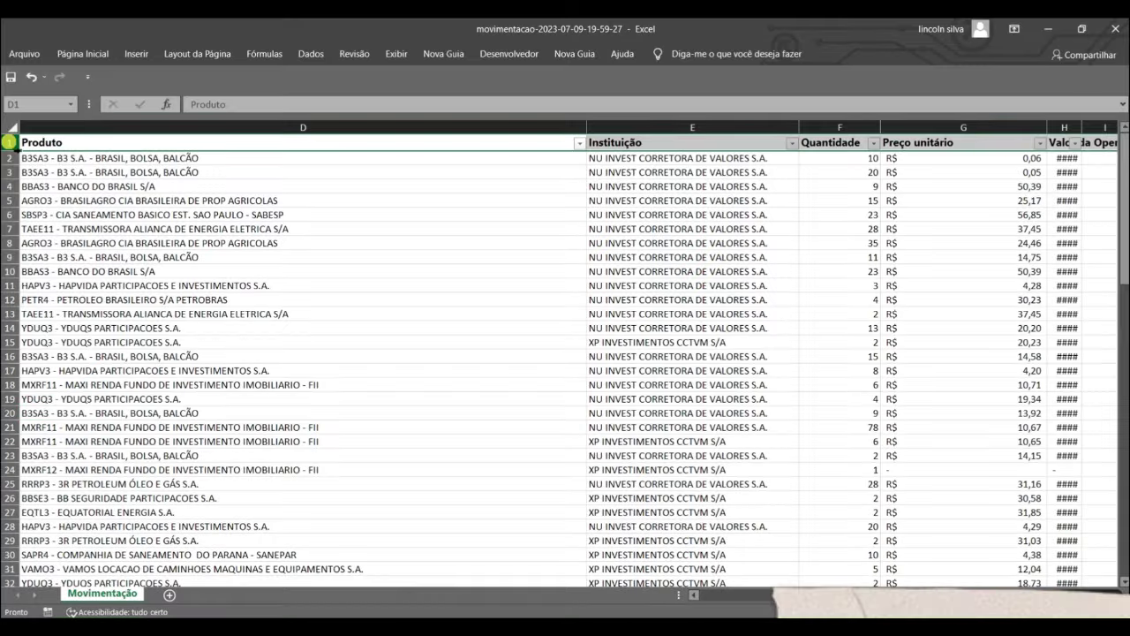
{"action": "left_click", "coordinate": [86, 53]}
{"action": "left_click", "coordinate": [1039, 104]}
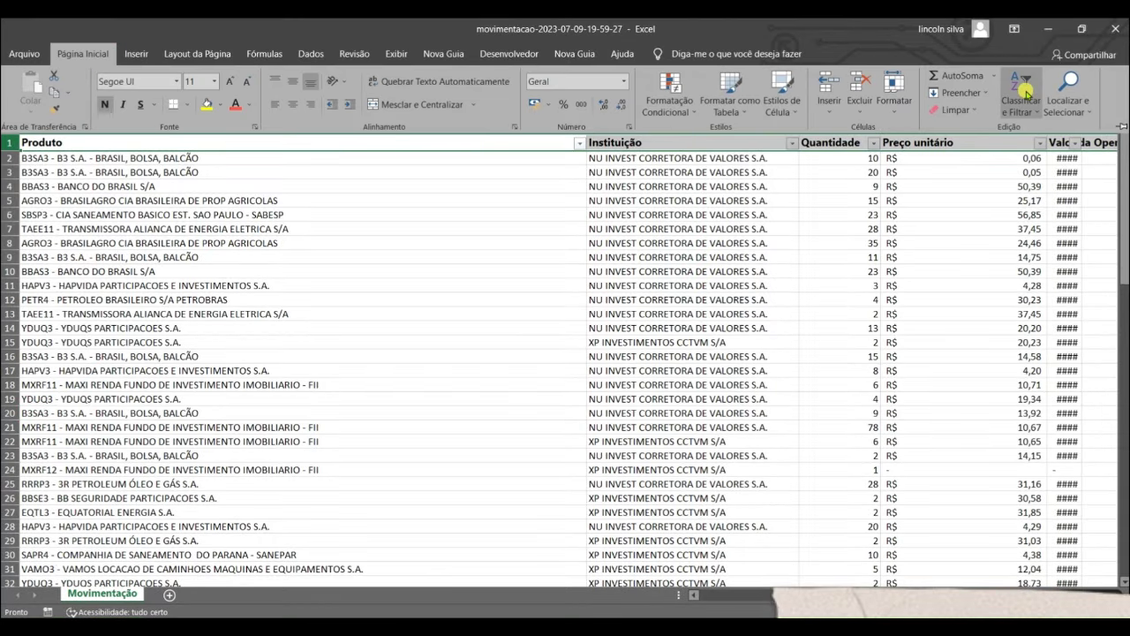
{"action": "left_click", "coordinate": [989, 184]}
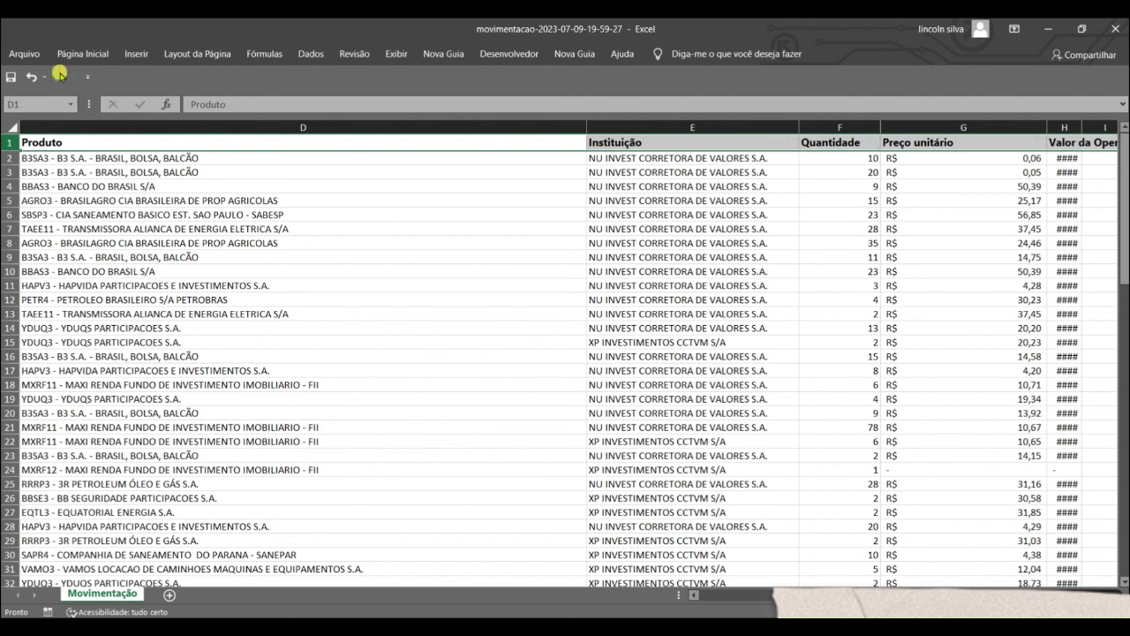
Step: Apply the filter to the header row again
{"action": "left_click", "coordinate": [83, 53]}
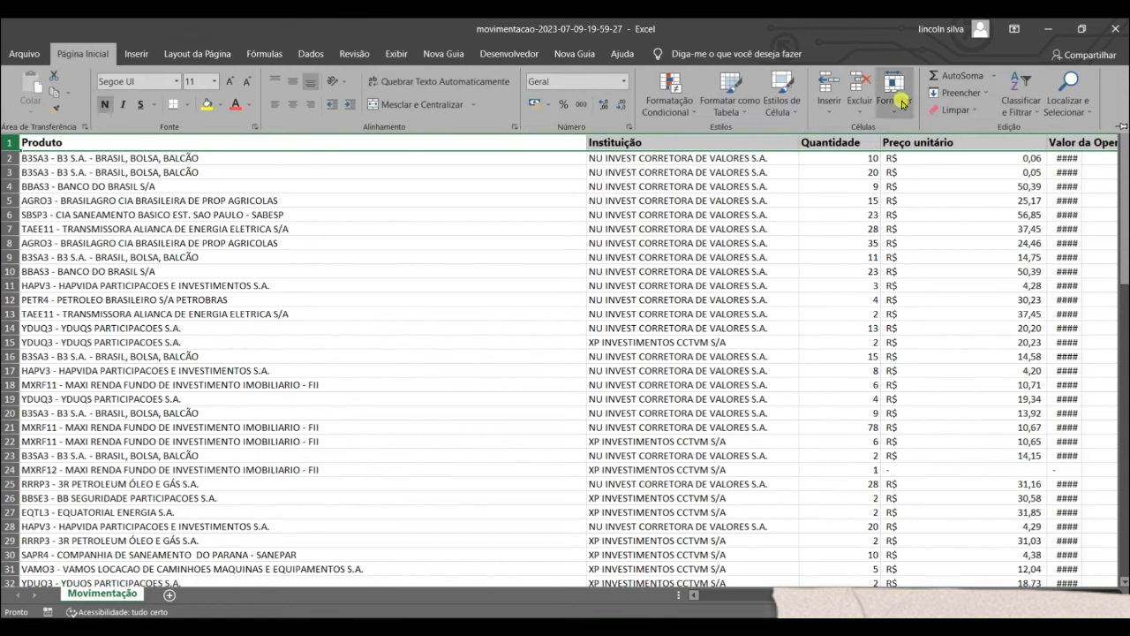
{"action": "left_click", "coordinate": [1023, 103]}
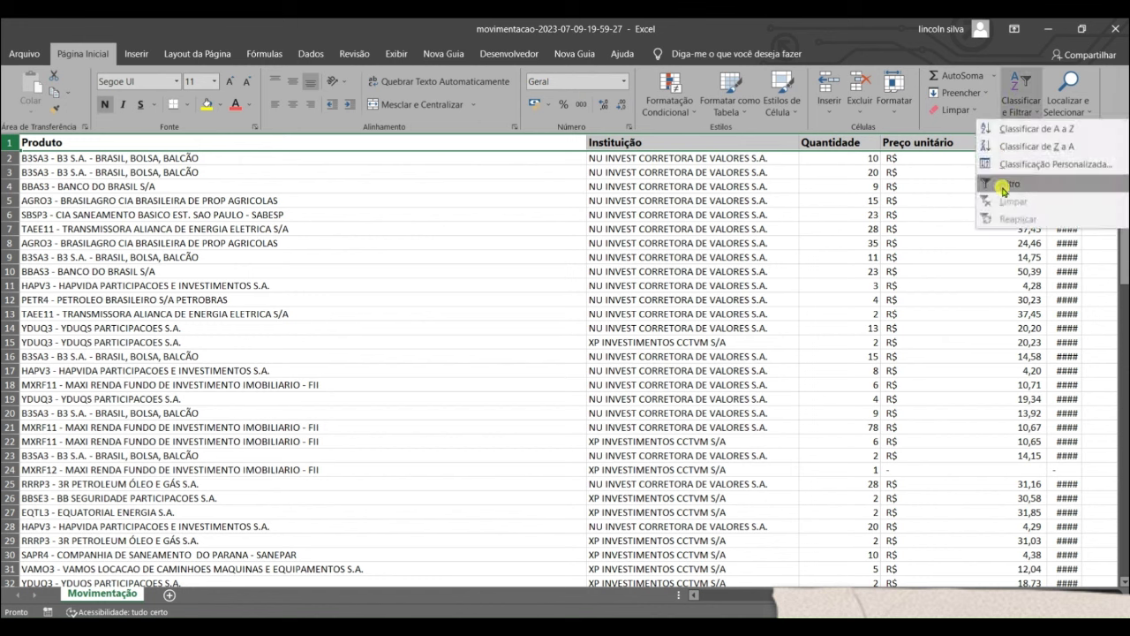
{"action": "left_click", "coordinate": [1006, 185]}
{"action": "left_click", "coordinate": [745, 173]}
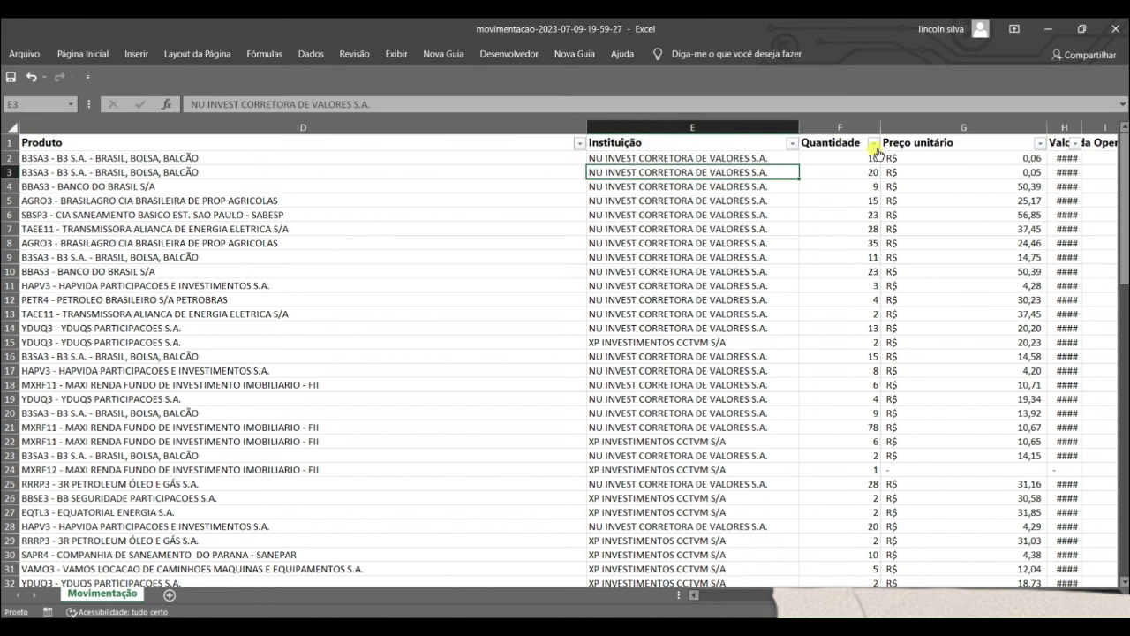
Step: Filter the Instituição column to show only XP INVESTIMENTOS CCTVM S/A
{"action": "left_click", "coordinate": [794, 144]}
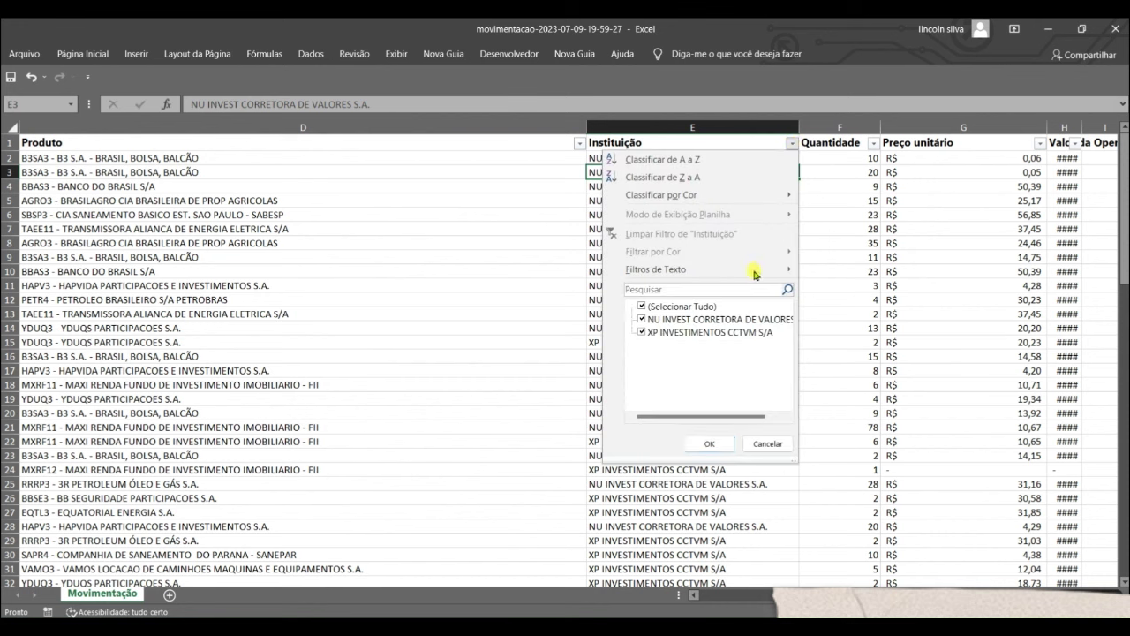
{"action": "left_click", "coordinate": [642, 307]}
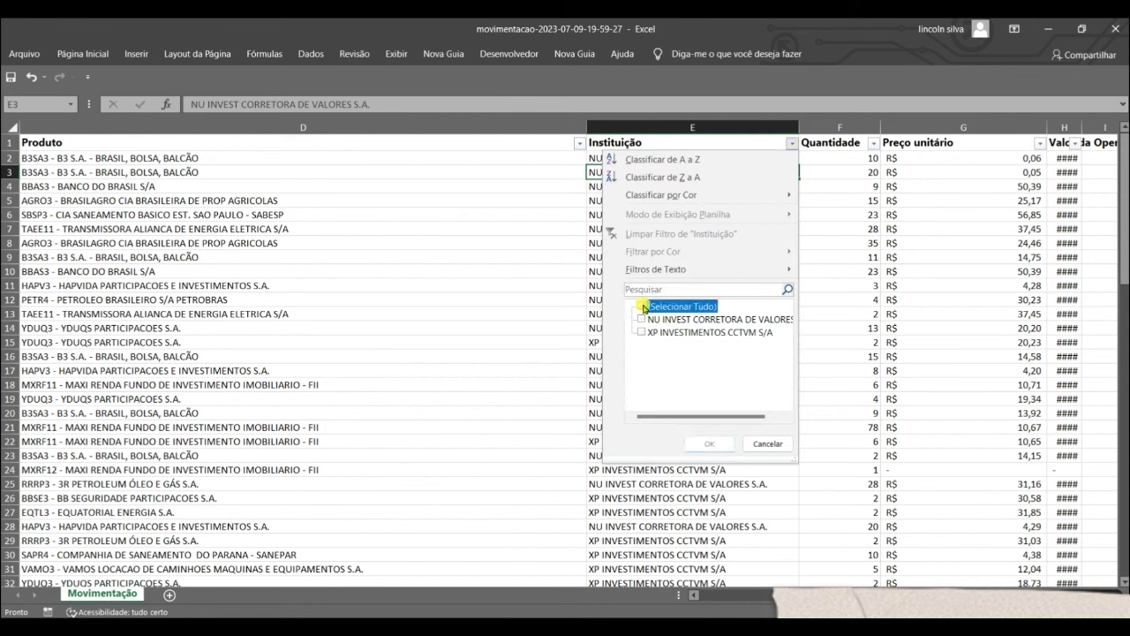
{"action": "left_click", "coordinate": [642, 333]}
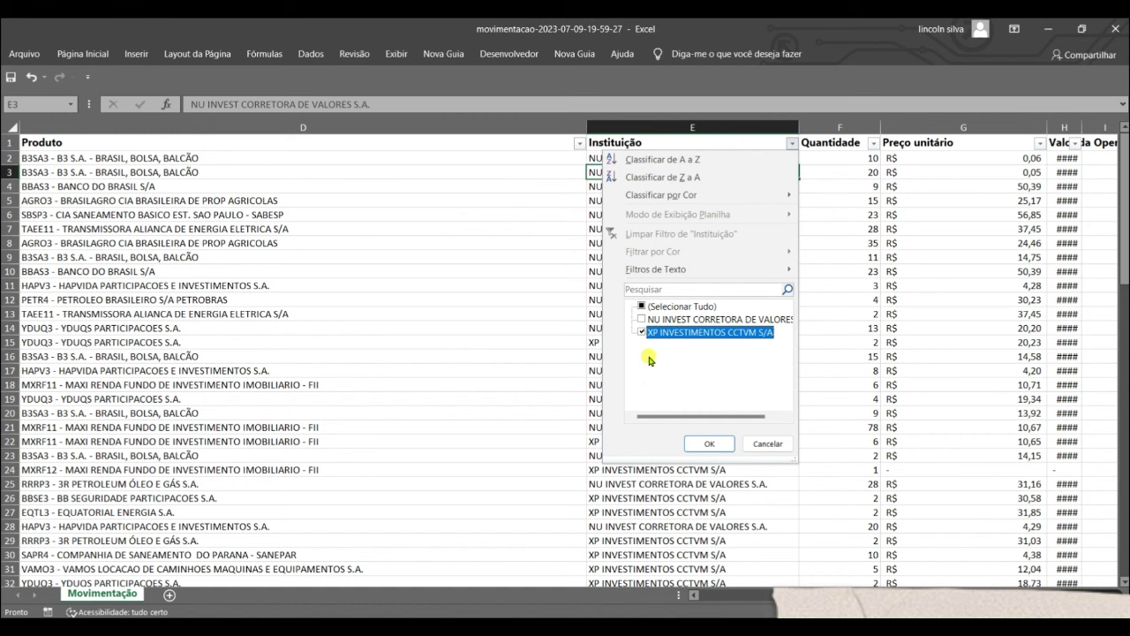
{"action": "left_click", "coordinate": [712, 443]}
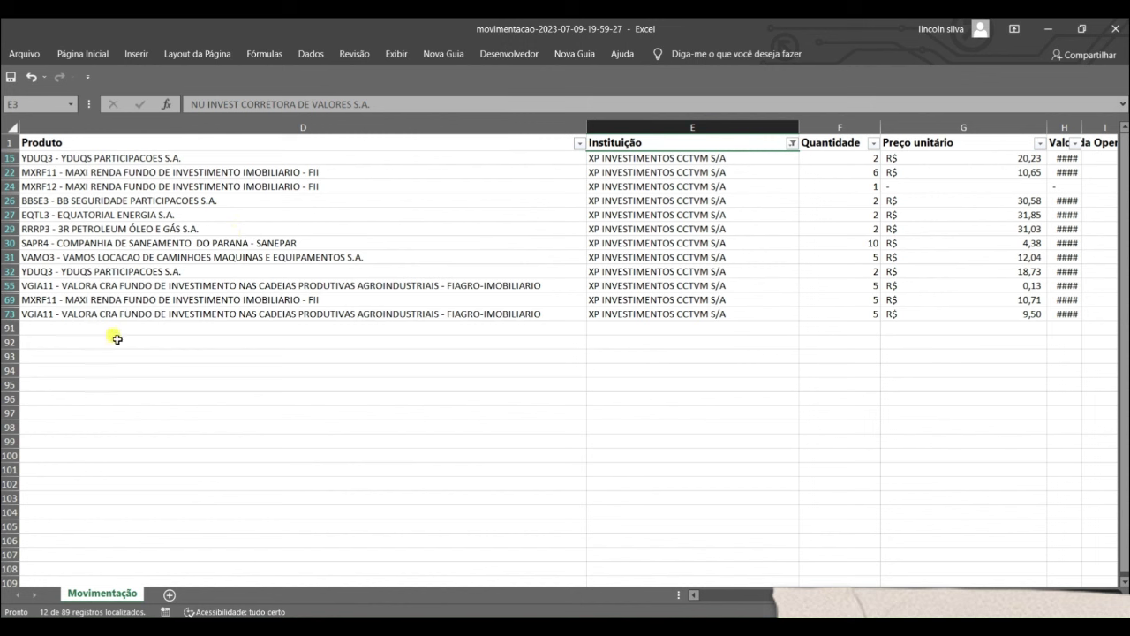
Step: Switch the Instituição filter to show only NU INVEST CORRETORA DE VALORES S.A
{"action": "left_click", "coordinate": [793, 144]}
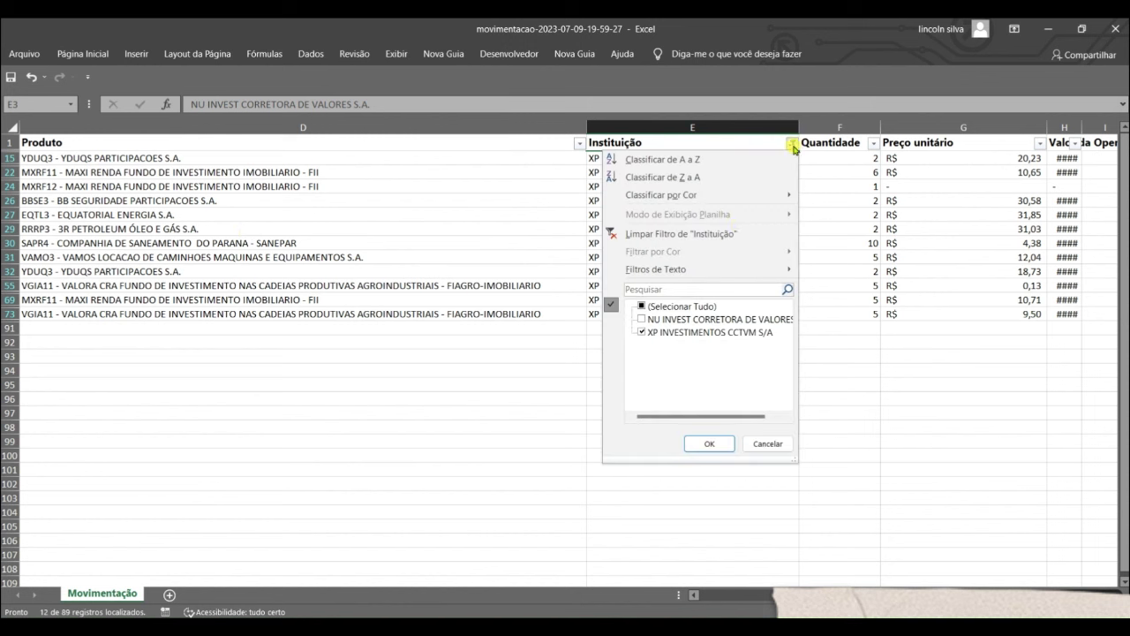
{"action": "left_click", "coordinate": [642, 307]}
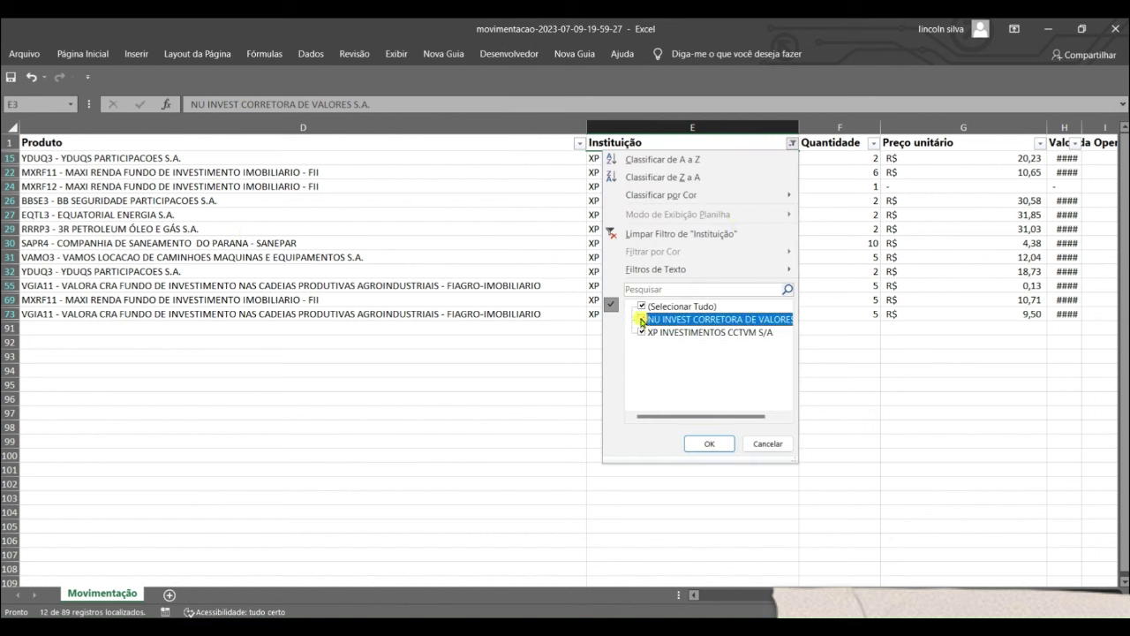
{"action": "left_click", "coordinate": [642, 332]}
{"action": "left_click", "coordinate": [709, 444]}
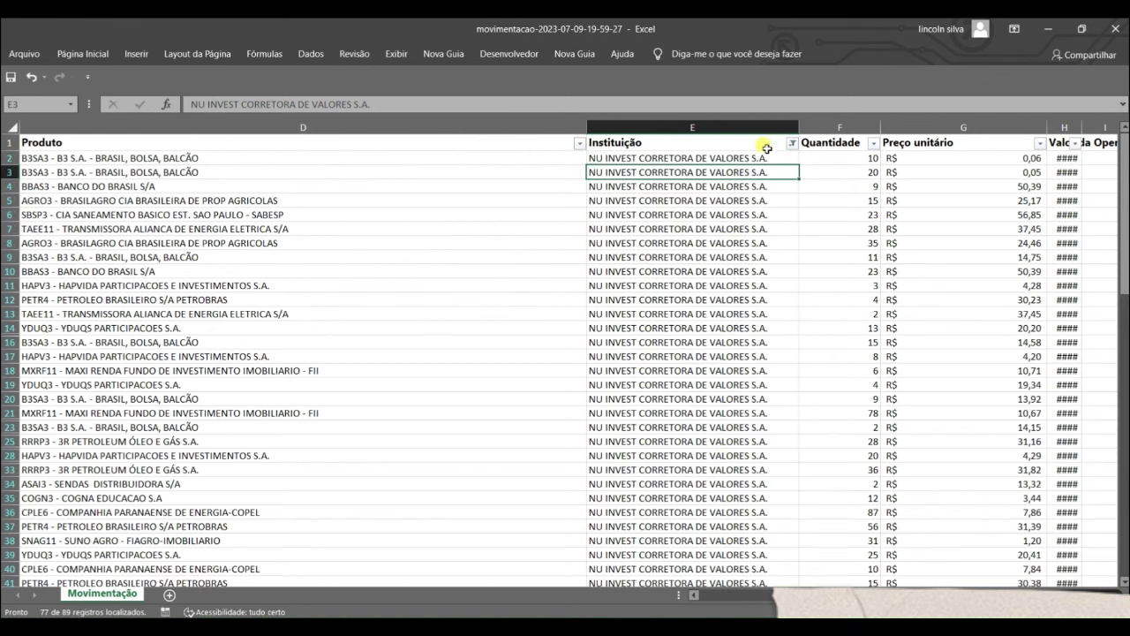
Step: Change the Instituição filter back so only XP INVESTIMENTOS CCTVM S/A is selected
{"action": "left_click", "coordinate": [793, 143]}
{"action": "left_click", "coordinate": [642, 332]}
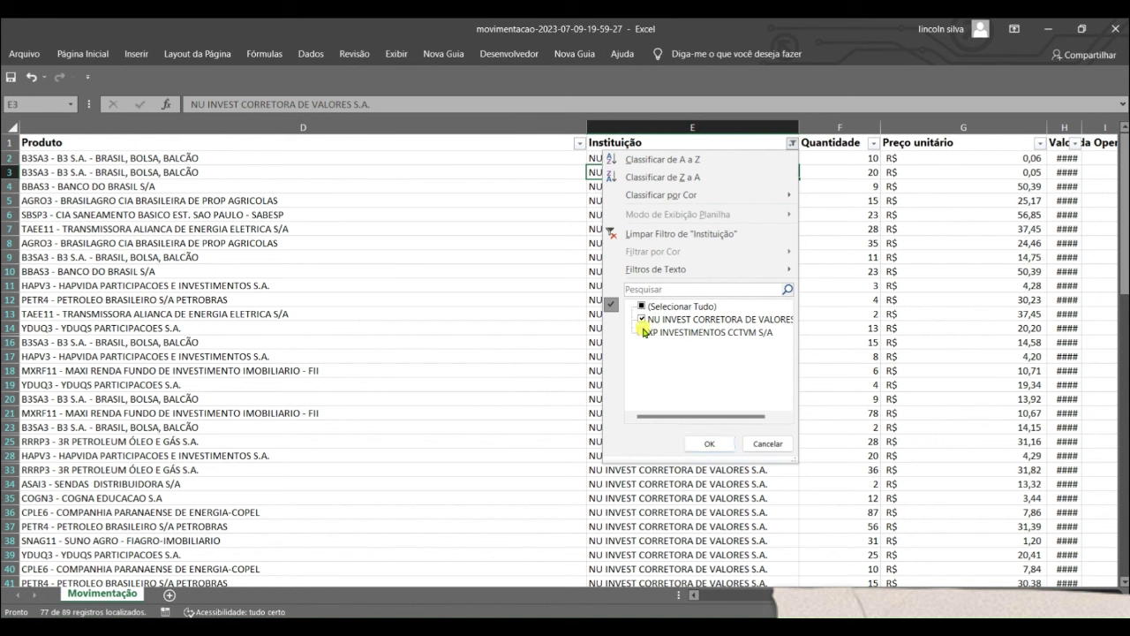
{"action": "left_click", "coordinate": [642, 319]}
{"action": "left_click", "coordinate": [711, 447]}
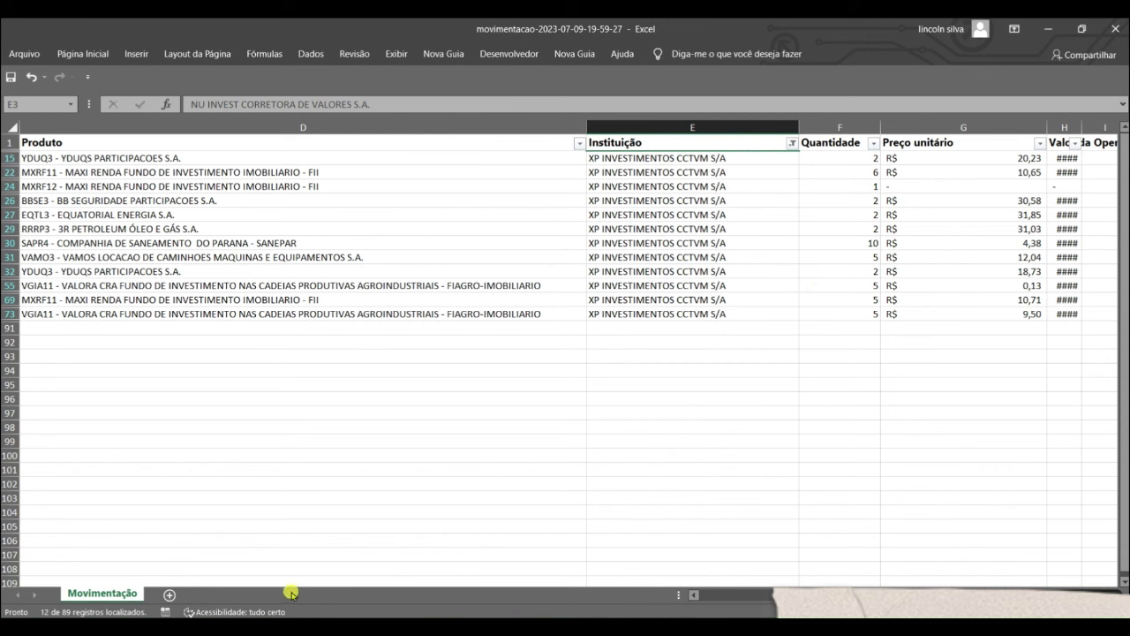
Step: Go through the Credito entries in the Entrada/Saída column of the XP transactions
{"action": "left_click", "coordinate": [700, 595]}
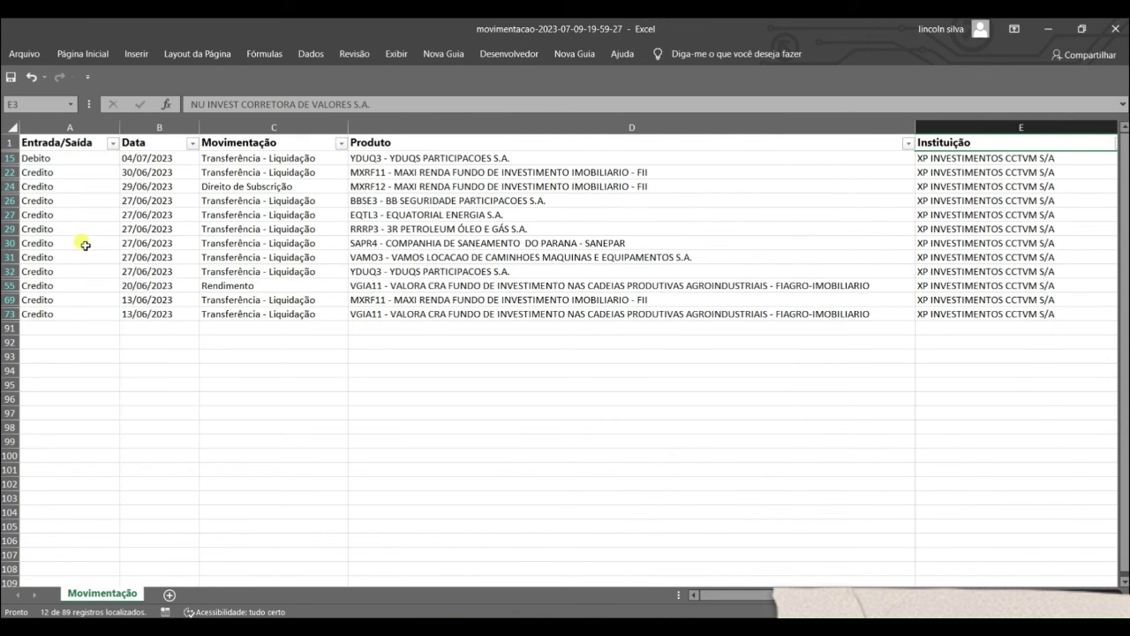
{"action": "left_click", "coordinate": [66, 176]}
{"action": "left_click", "coordinate": [66, 187]}
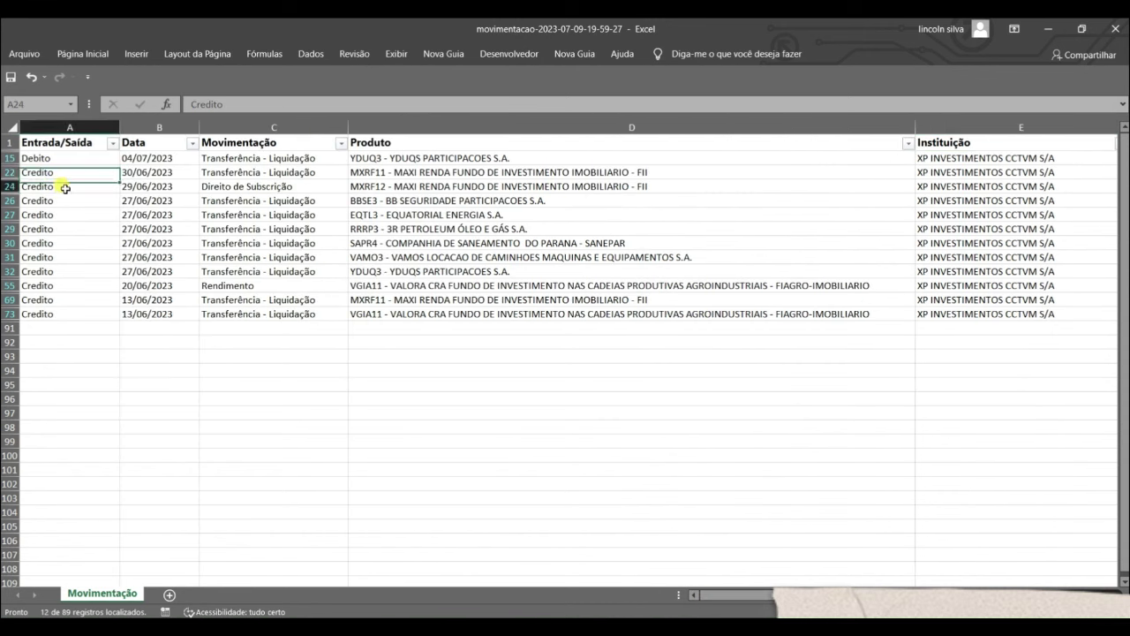
{"action": "left_click", "coordinate": [69, 200]}
{"action": "key", "text": "Down"}
{"action": "key", "text": "Down"}
{"action": "key", "text": "Down"}
{"action": "key", "text": "Down"}
{"action": "key", "text": "Down"}
{"action": "key", "text": "Down"}
{"action": "key", "text": "Down"}
{"action": "key", "text": "Down"}
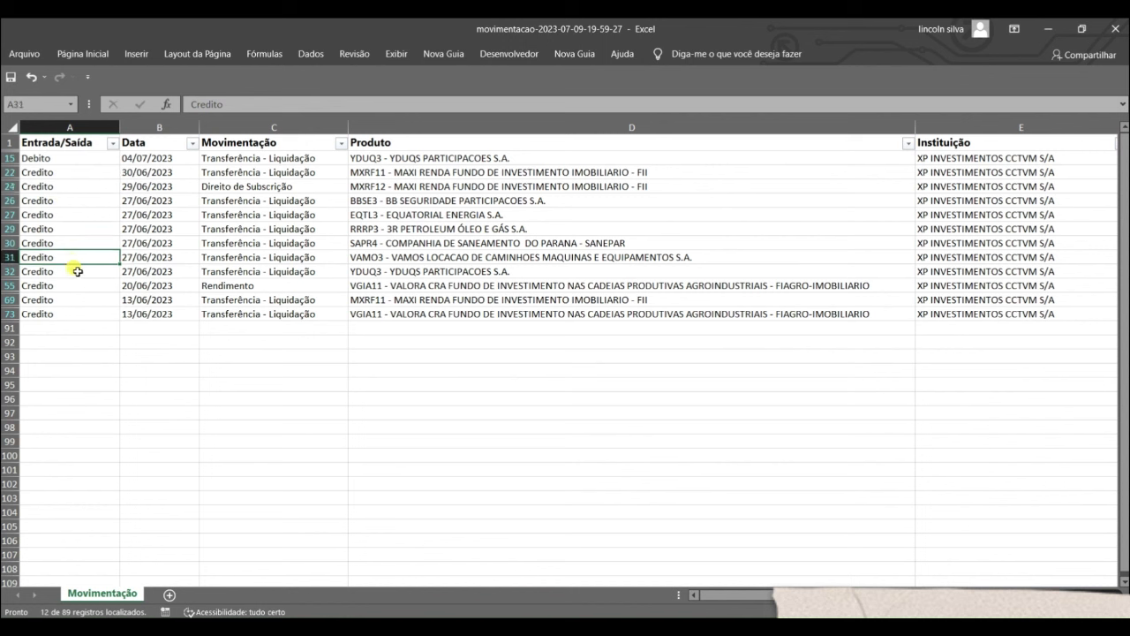
Step: Review the type, date and product of the Debito transaction in row 15
{"action": "left_click", "coordinate": [72, 159]}
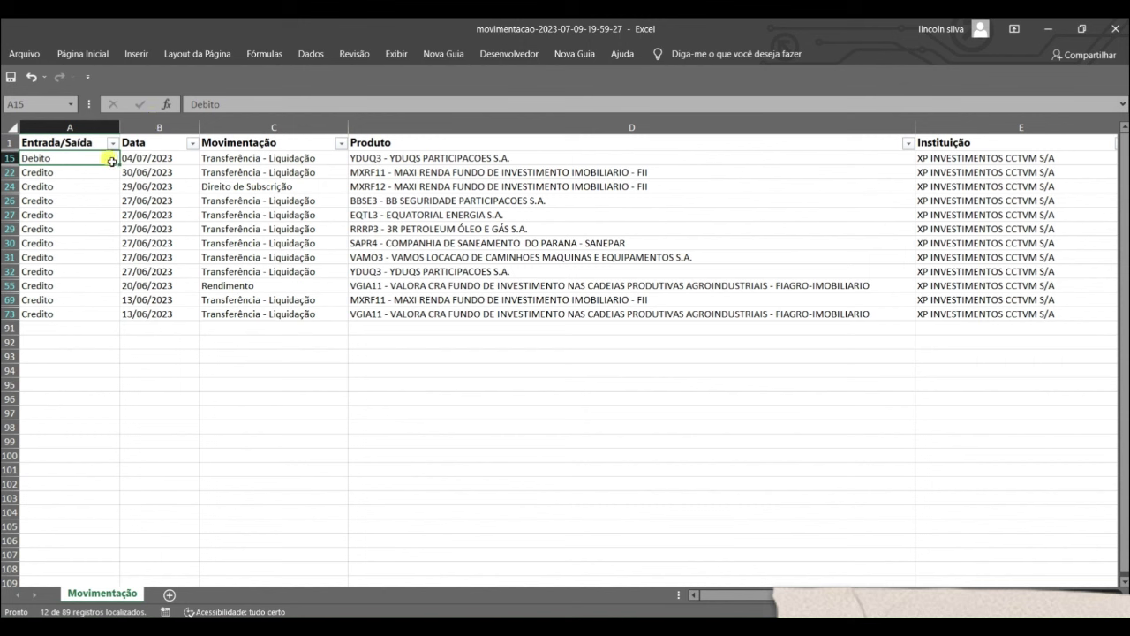
{"action": "left_click", "coordinate": [429, 166]}
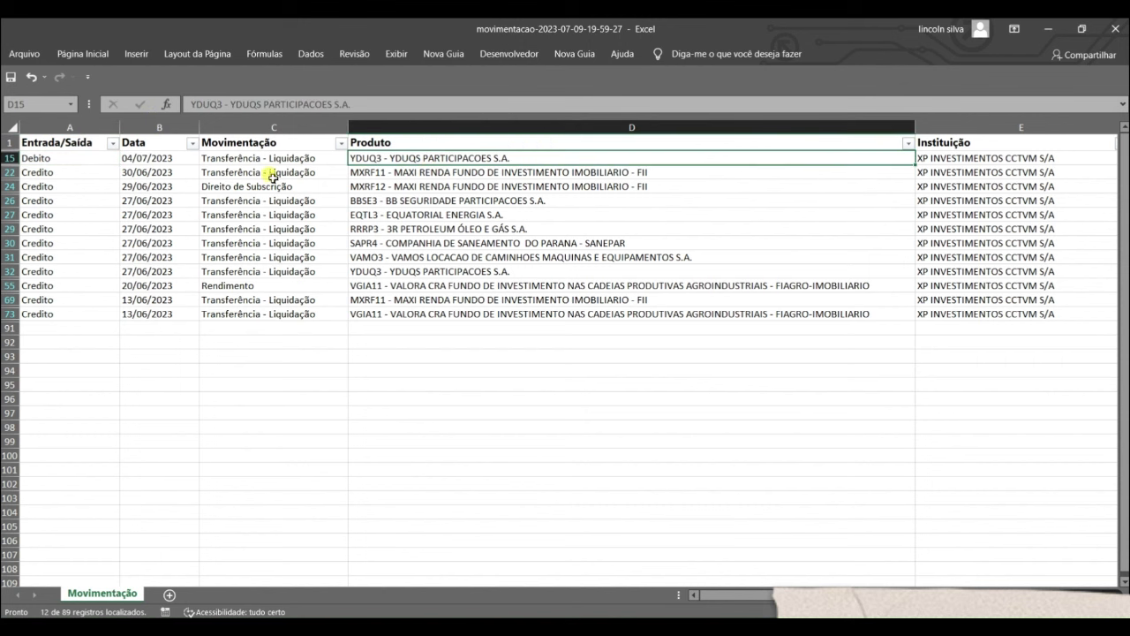
{"action": "left_click", "coordinate": [158, 159]}
{"action": "left_click", "coordinate": [424, 161]}
{"action": "left_click", "coordinate": [63, 161]}
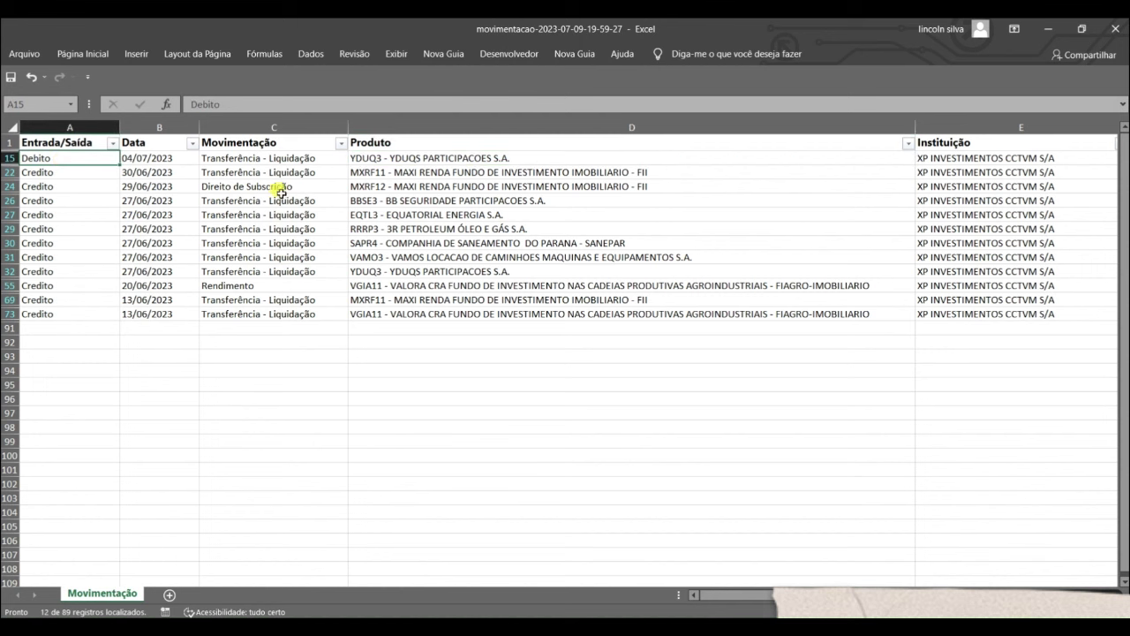
{"action": "left_click", "coordinate": [462, 161]}
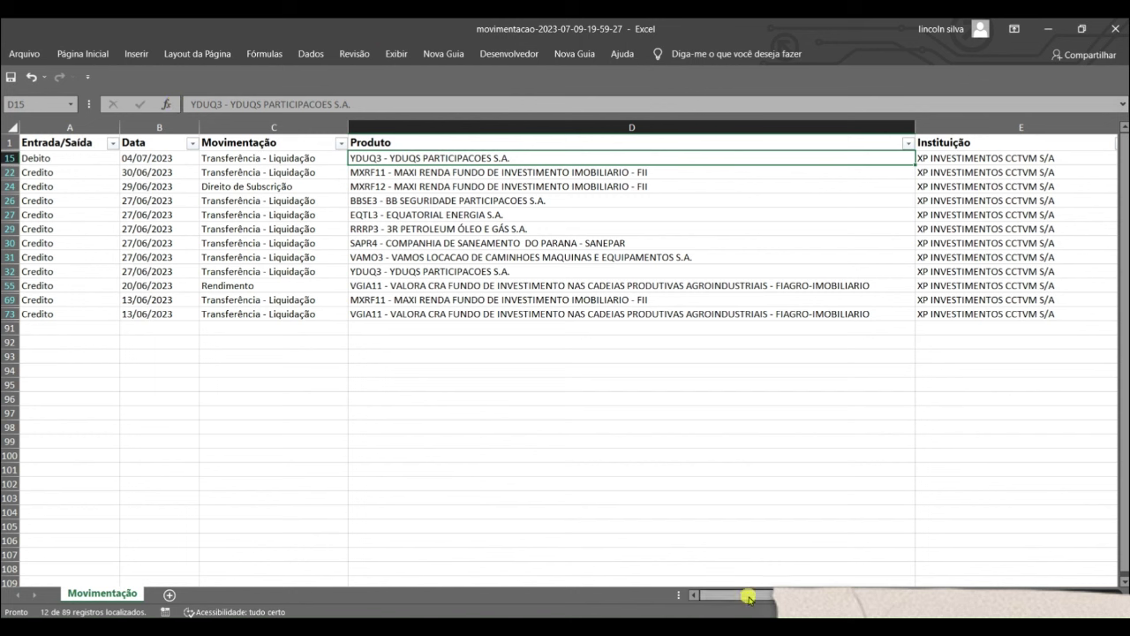
Step: Filter the Produto column to show only YDUQ3 - YDUQS PARTICIPACOES S.A
{"action": "left_click", "coordinate": [907, 143]}
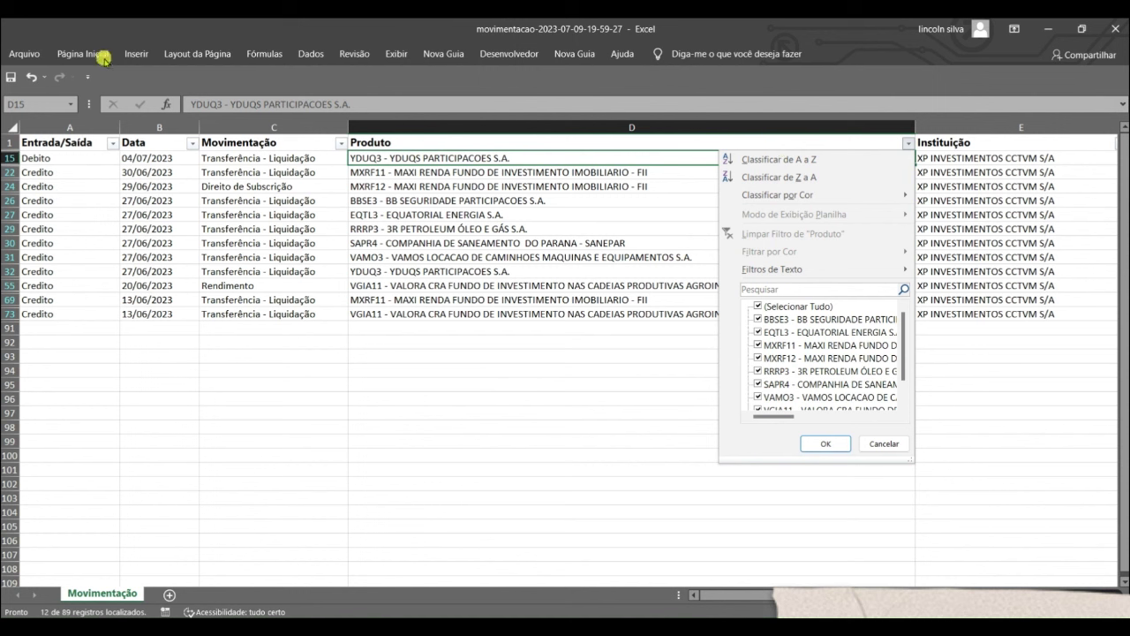
{"action": "left_click", "coordinate": [762, 306]}
{"action": "left_click_drag", "start_coordinate": [902, 361], "coordinate": [908, 382]}
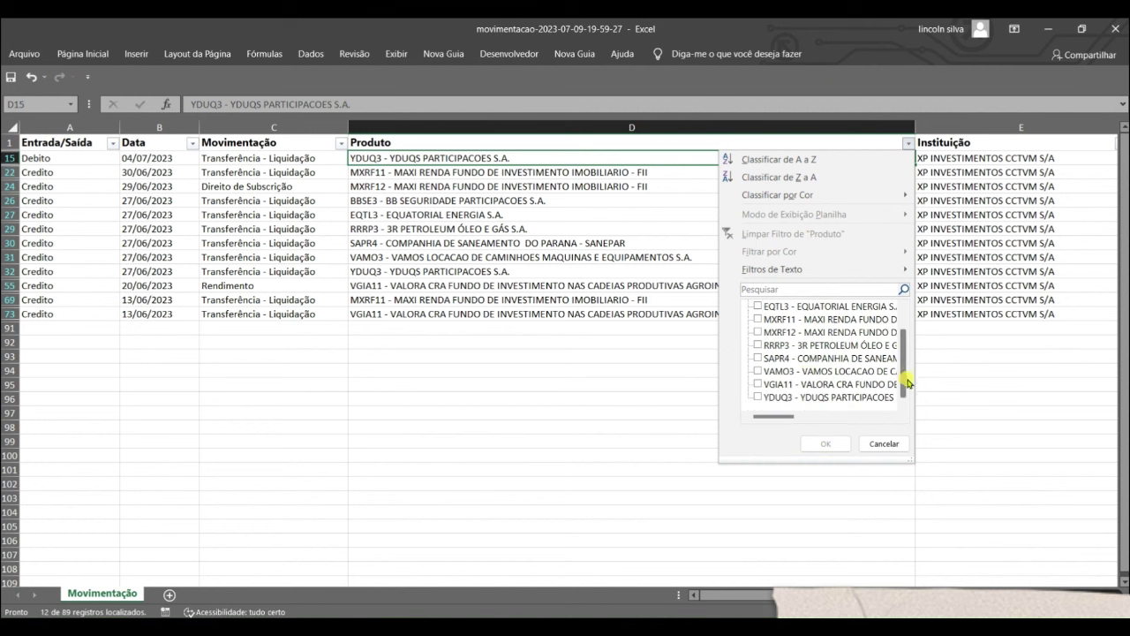
{"action": "left_click", "coordinate": [757, 397]}
{"action": "left_click", "coordinate": [826, 443]}
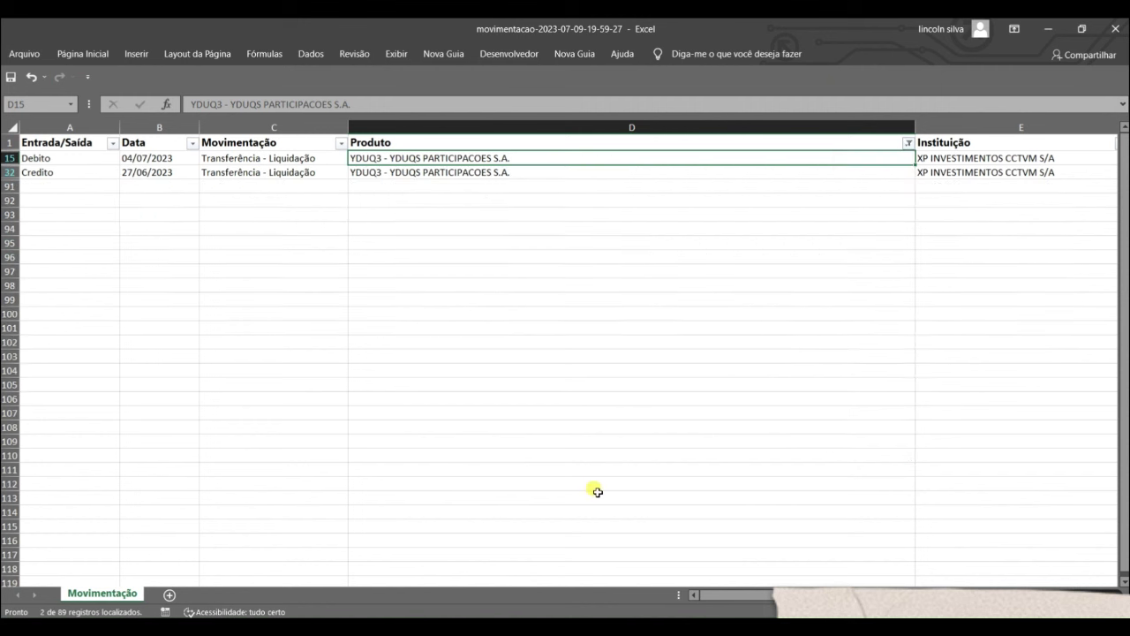
Step: Compare the dates, quantities and unit prices of the YDUQ3 credit and debit transactions
{"action": "left_click", "coordinate": [74, 175]}
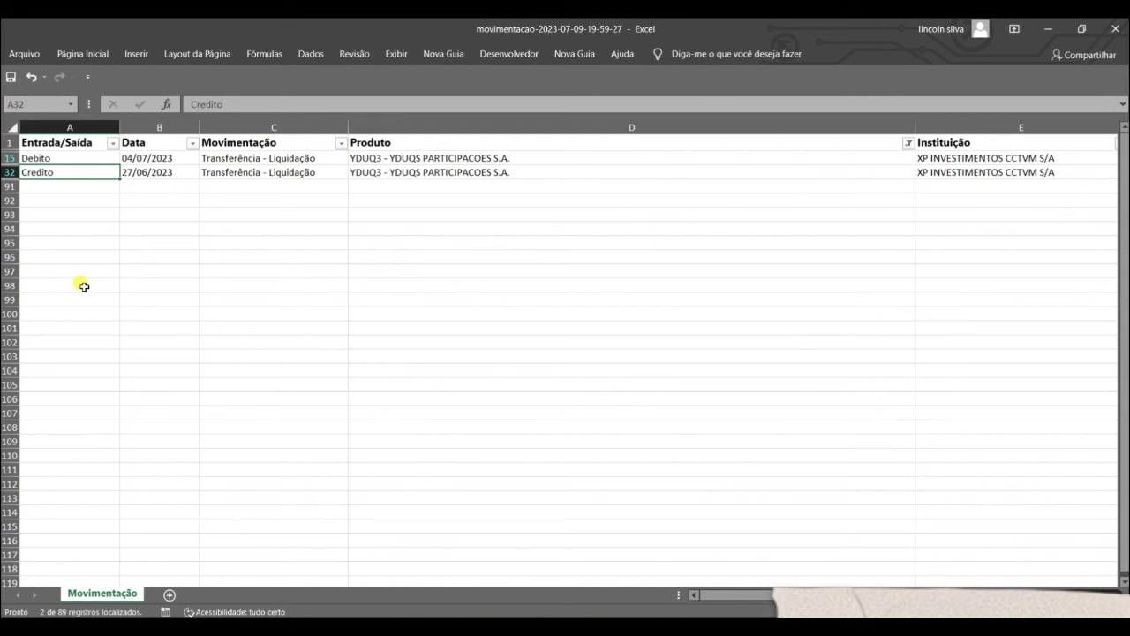
{"action": "left_click", "coordinate": [162, 172]}
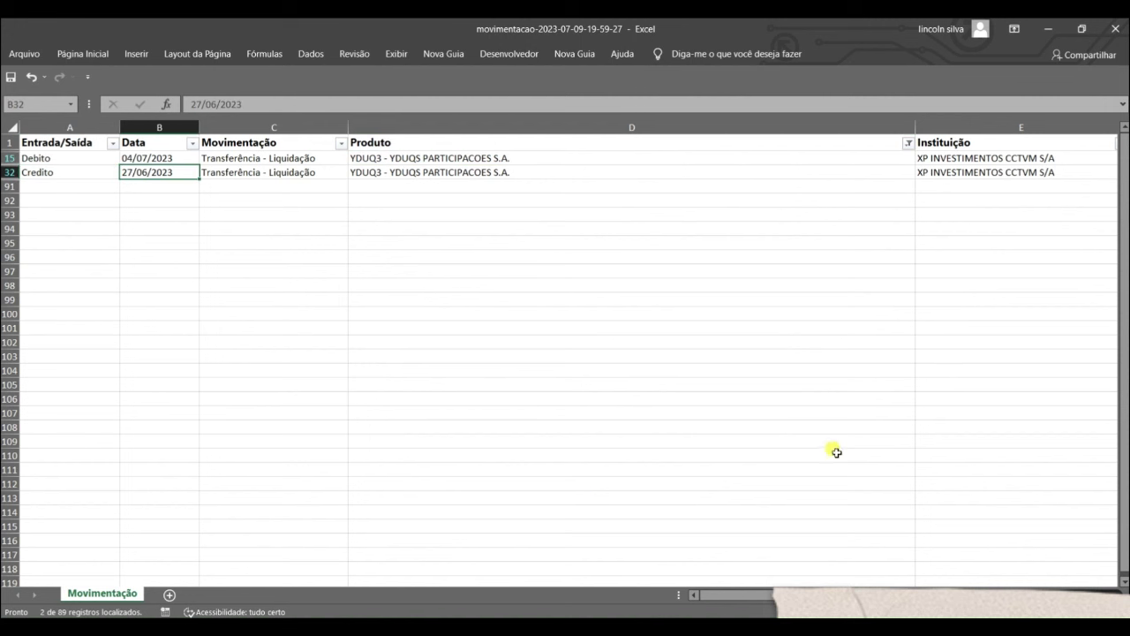
{"action": "left_click_drag", "start_coordinate": [733, 595], "coordinate": [892, 593]}
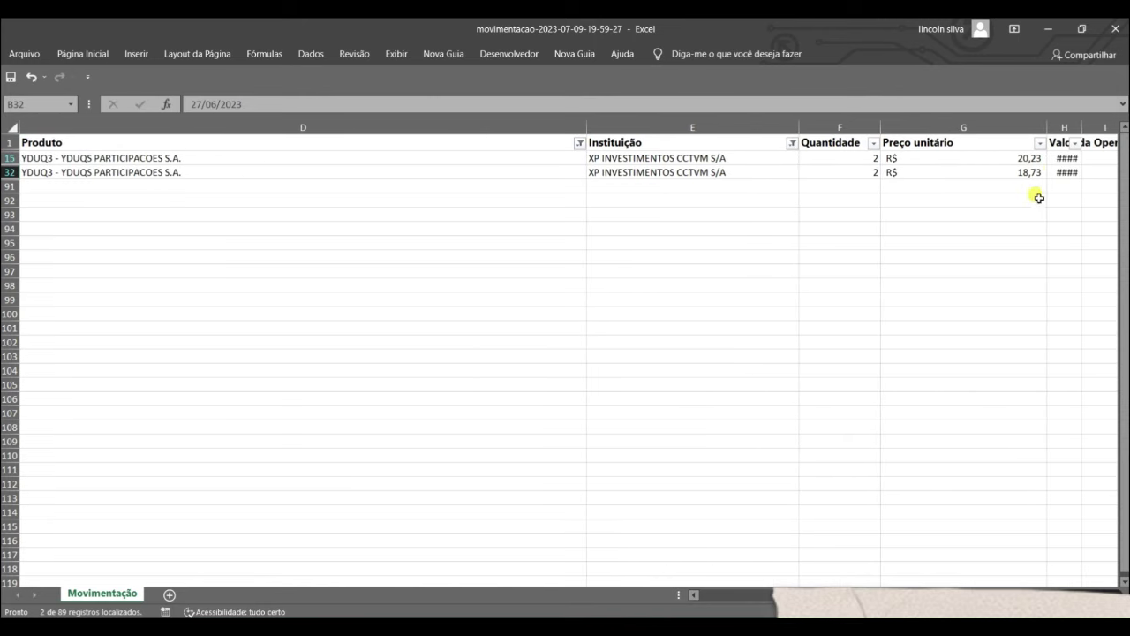
{"action": "left_click", "coordinate": [711, 595]}
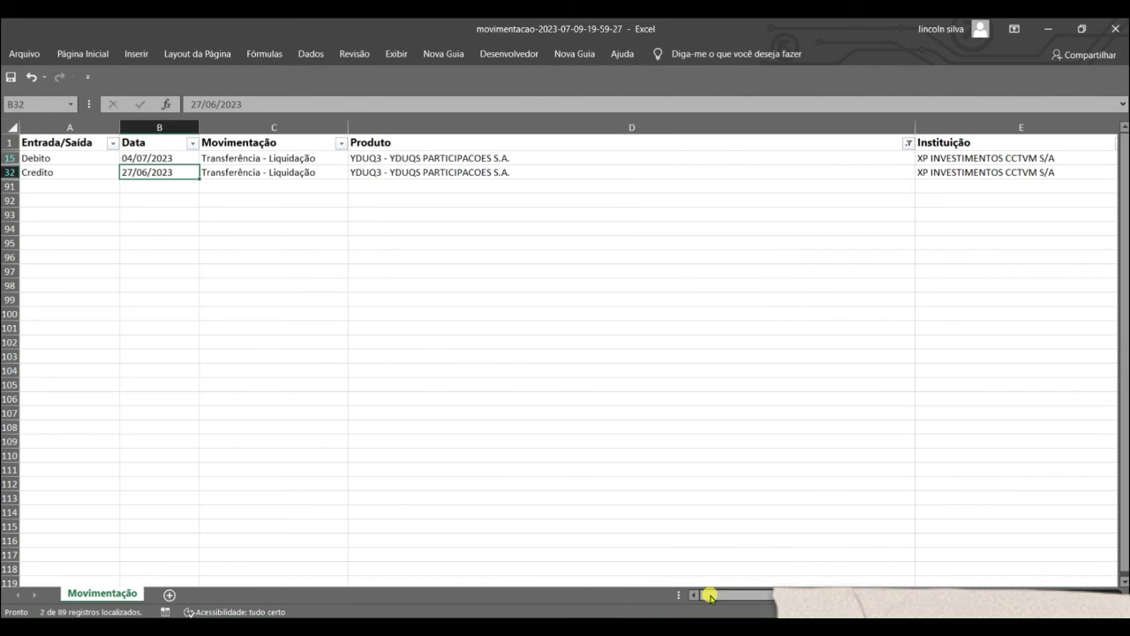
{"action": "left_click", "coordinate": [62, 159]}
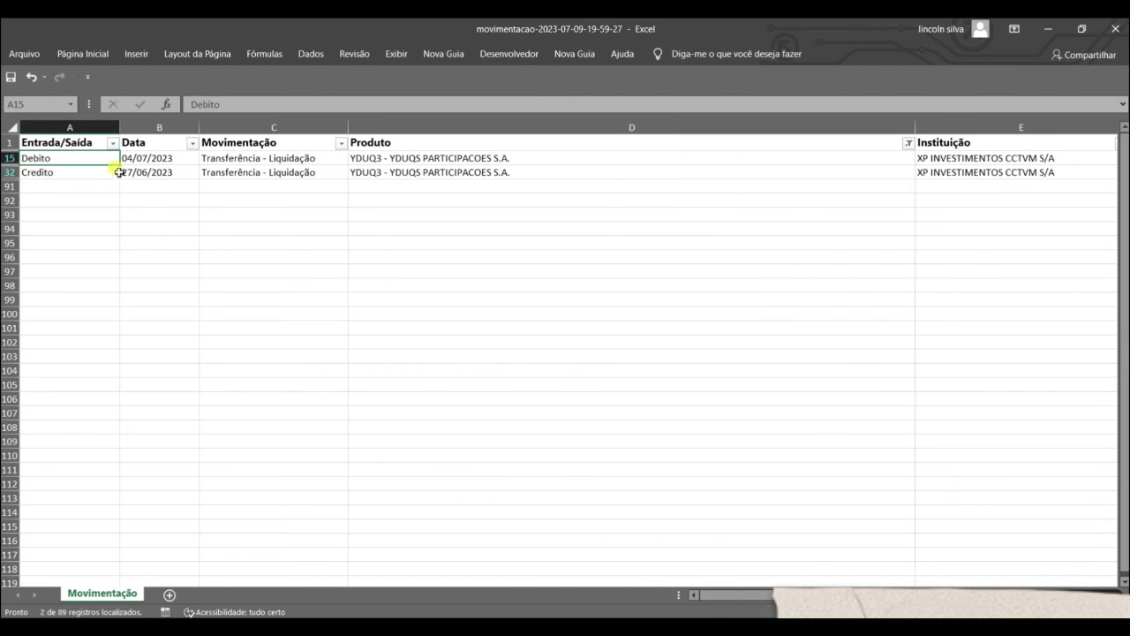
{"action": "left_click", "coordinate": [165, 158]}
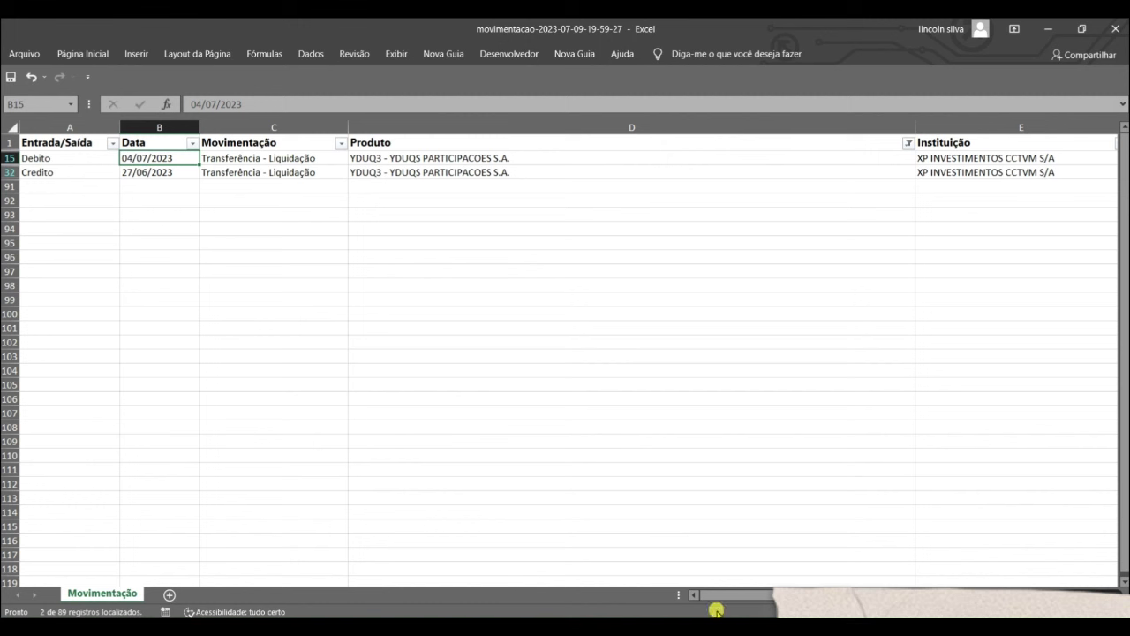
Step: Review the quantities and unit prices of the two YDUQ3 transactions and check the movement types offered in the Movimentação filter
{"action": "left_click_drag", "start_coordinate": [719, 595], "coordinate": [800, 595]}
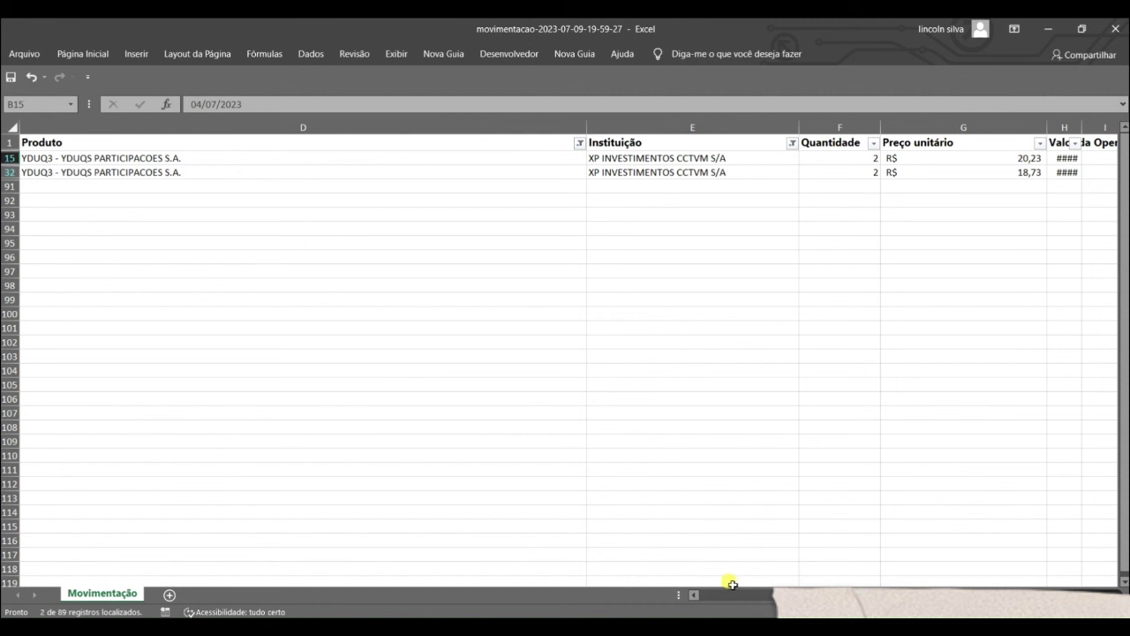
{"action": "left_click_drag", "start_coordinate": [709, 596], "coordinate": [707, 595]}
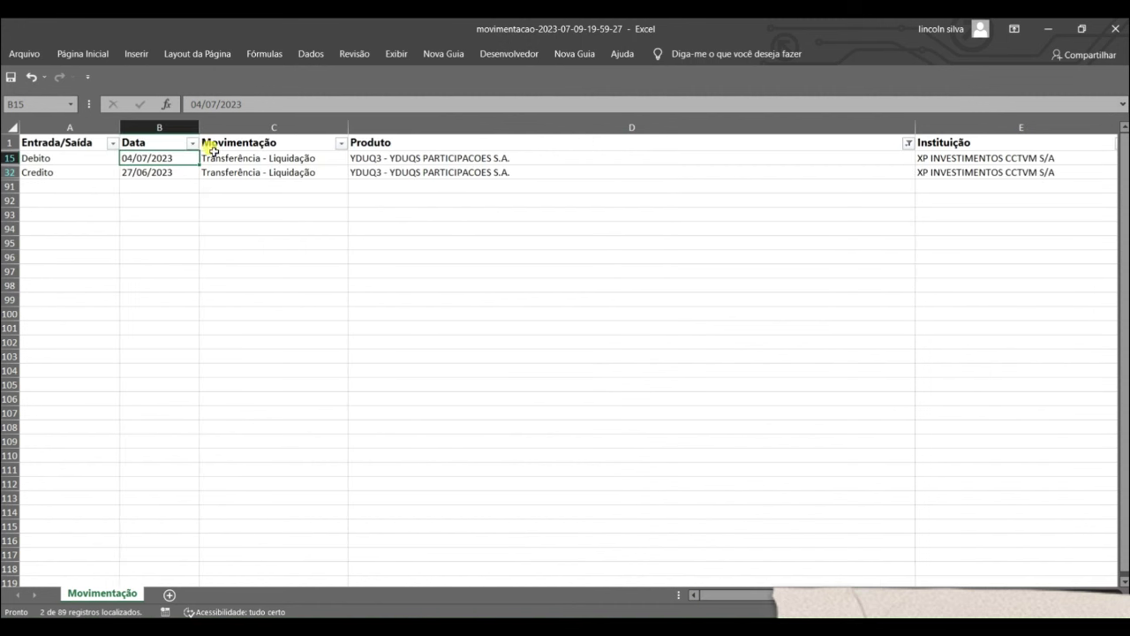
{"action": "left_click", "coordinate": [341, 144]}
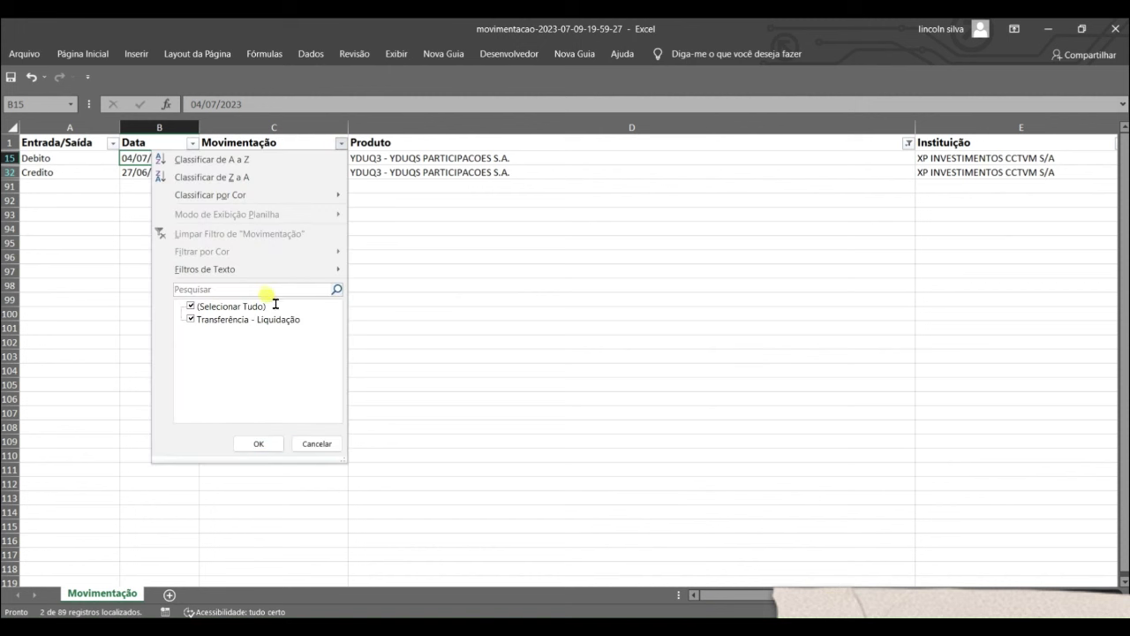
{"action": "left_click", "coordinate": [484, 248]}
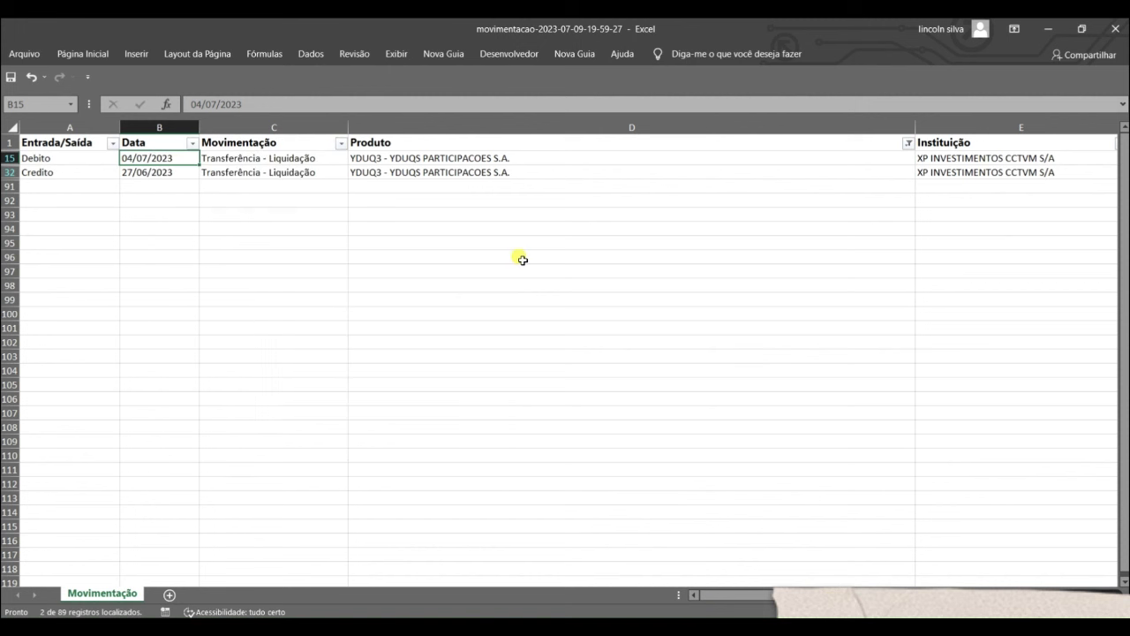
Step: Reset the Produto filter to include all products again
{"action": "left_click", "coordinate": [910, 145]}
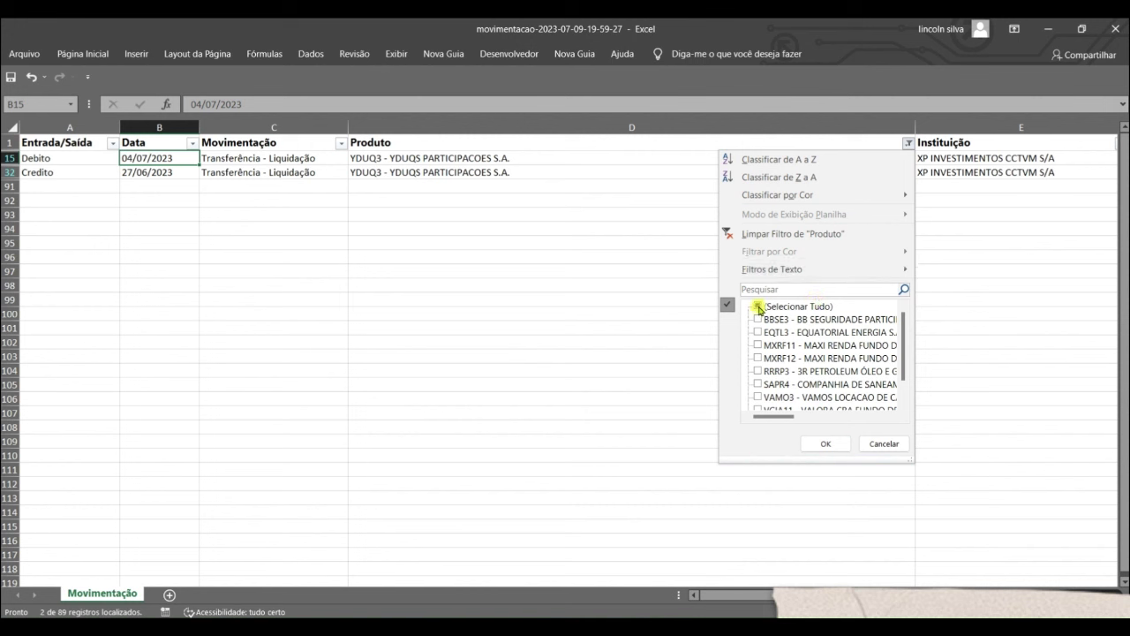
{"action": "left_click", "coordinate": [777, 306]}
{"action": "left_click", "coordinate": [825, 444]}
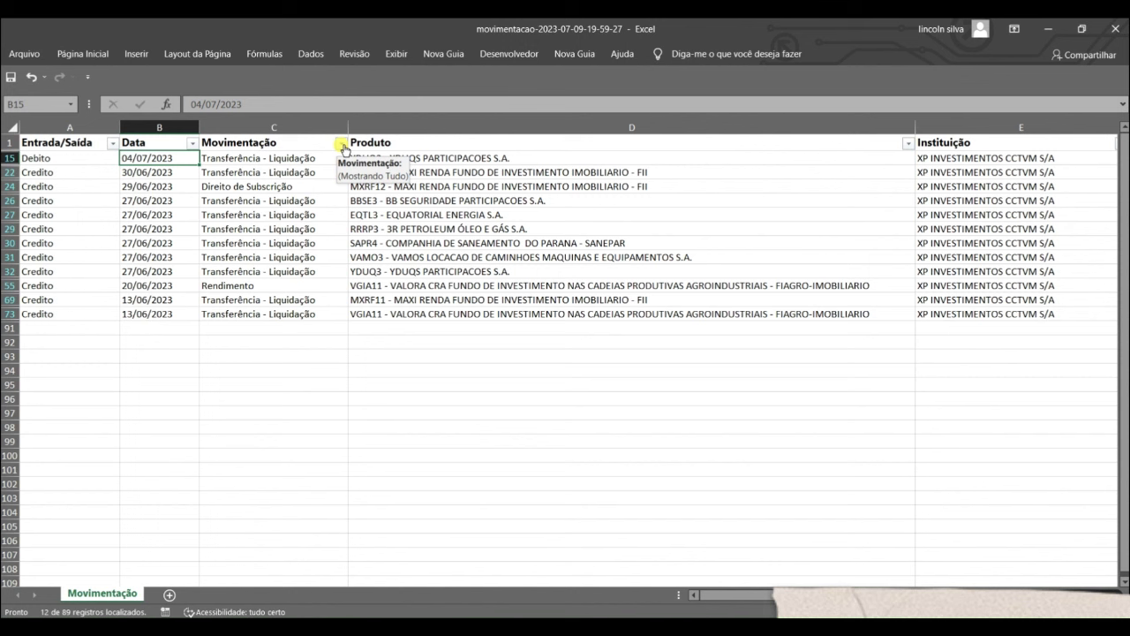
Step: Filter the Movimentação column to show only Rendimento entries
{"action": "left_click", "coordinate": [341, 144]}
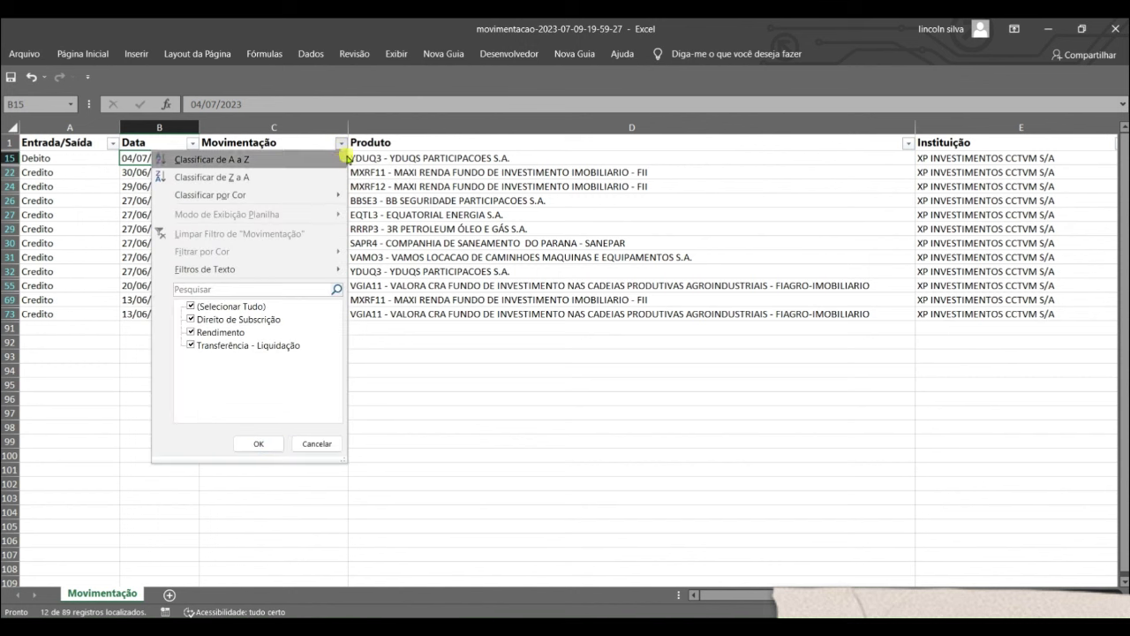
{"action": "left_click", "coordinate": [191, 307]}
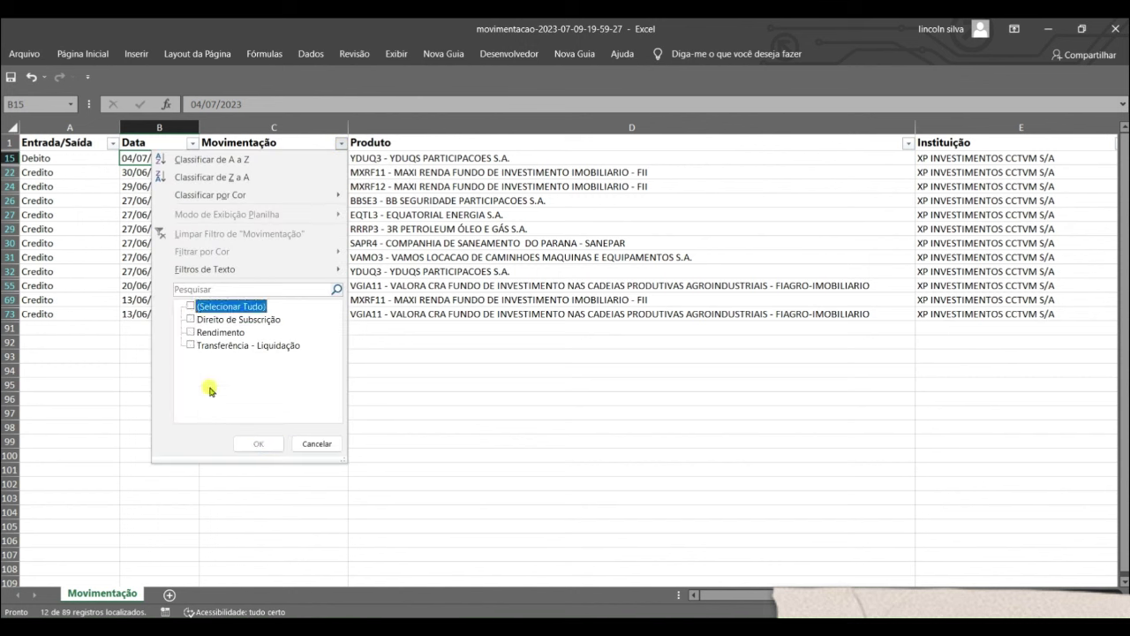
{"action": "left_click", "coordinate": [192, 333]}
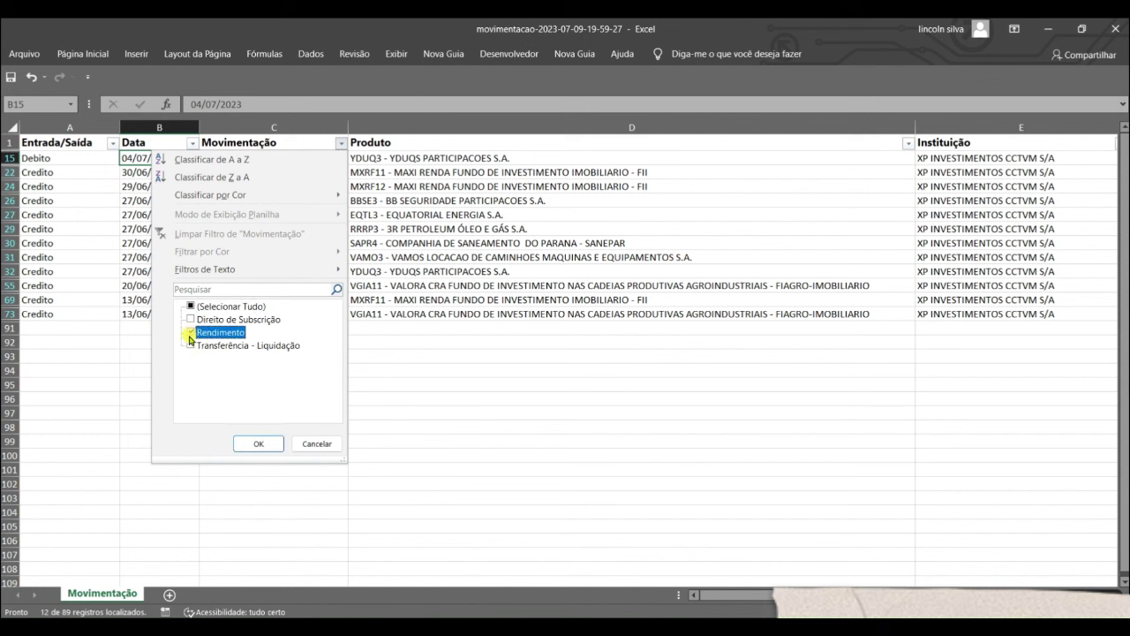
{"action": "left_click", "coordinate": [271, 446]}
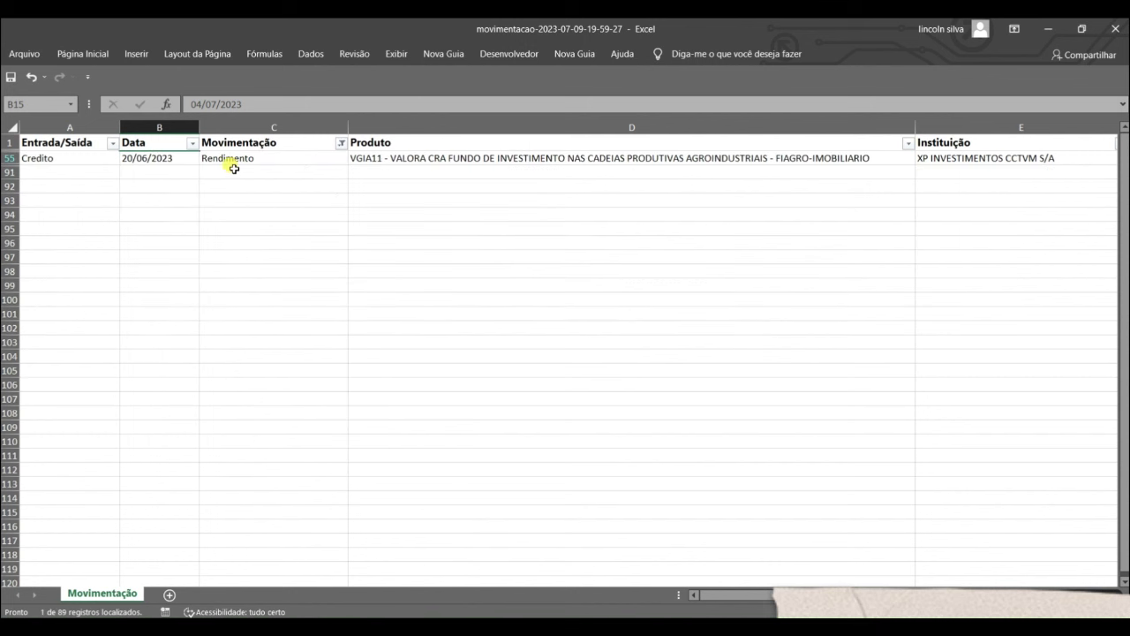
Step: Review the date and movement type of the Rendimento entry in row 55
{"action": "left_click", "coordinate": [233, 163]}
{"action": "left_click", "coordinate": [168, 162]}
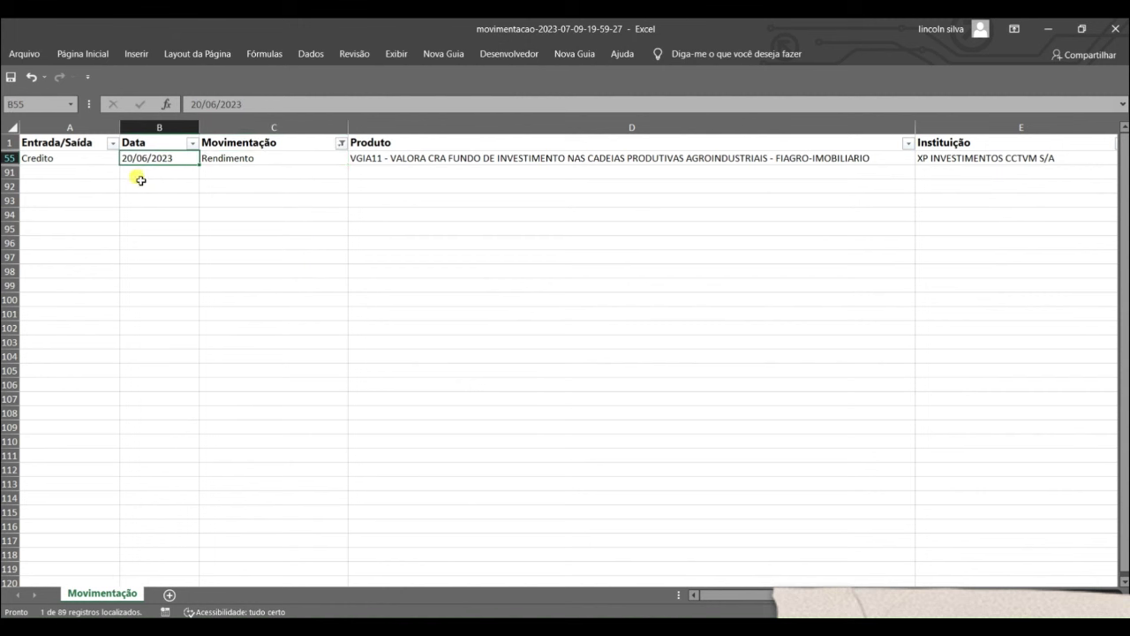
{"action": "left_click", "coordinate": [240, 157]}
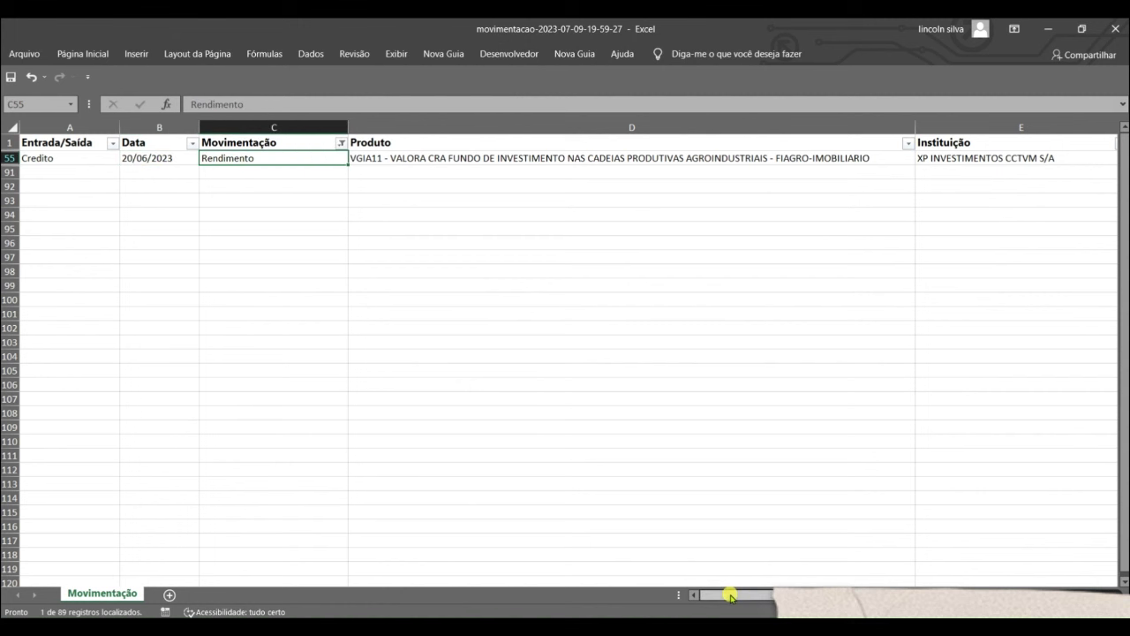
Step: Narrow the Preço unitário column and widen the Valor da Operação column to fit its heading and amount
{"action": "left_click_drag", "start_coordinate": [729, 593], "coordinate": [794, 594]}
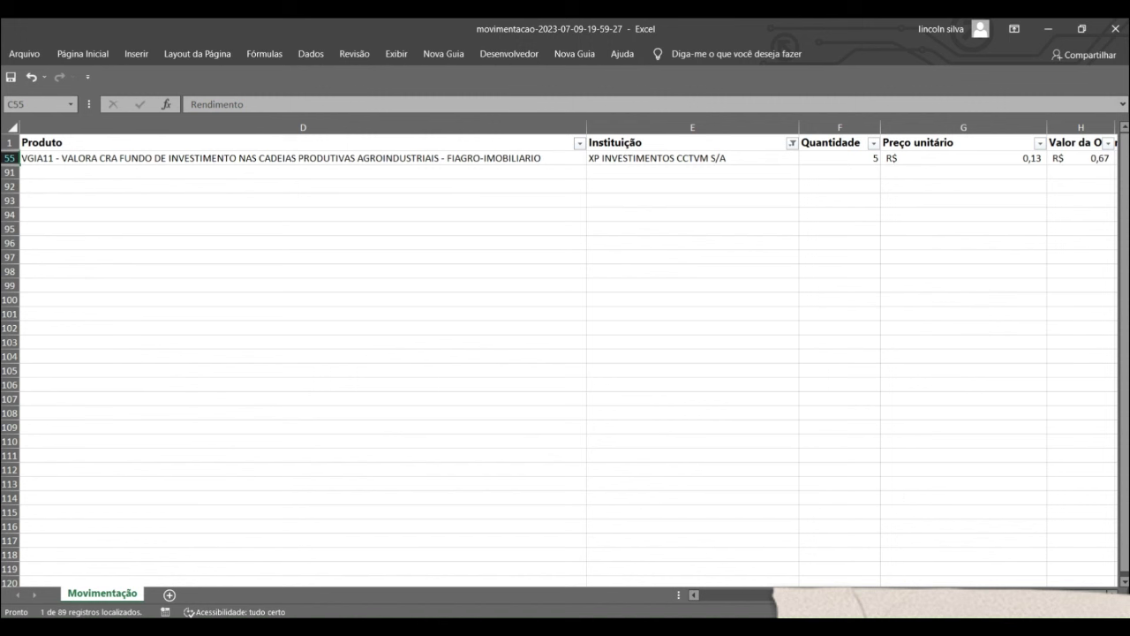
{"action": "left_click_drag", "start_coordinate": [1046, 128], "coordinate": [889, 133]}
{"action": "left_click_drag", "start_coordinate": [957, 129], "coordinate": [1015, 144]}
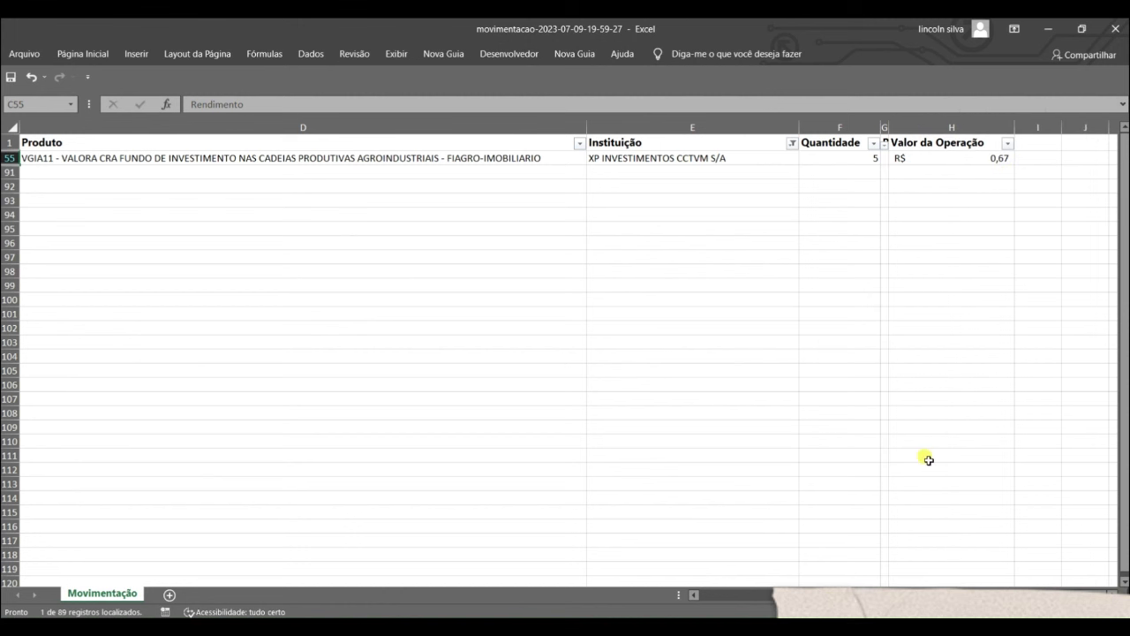
{"action": "left_click_drag", "start_coordinate": [773, 595], "coordinate": [701, 595]}
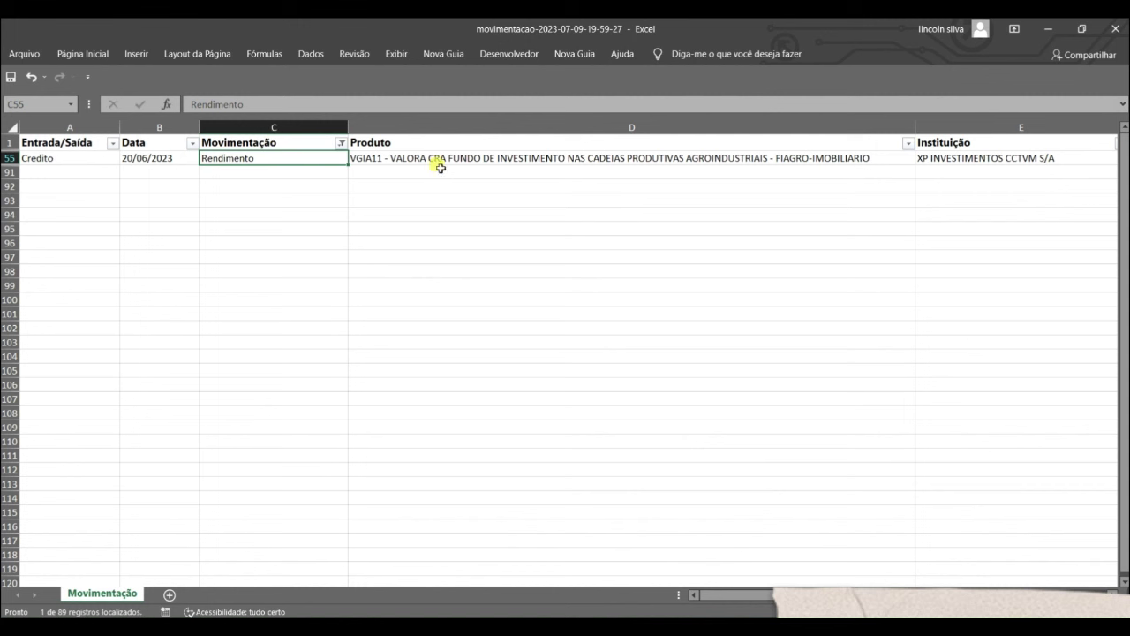
{"action": "left_click_drag", "start_coordinate": [737, 597], "coordinate": [676, 601]}
Step: Switch to the browser and go back from the B3 Movimentação statement to the Área do Investidor home page
{"action": "key", "text": "alt+Tab"}
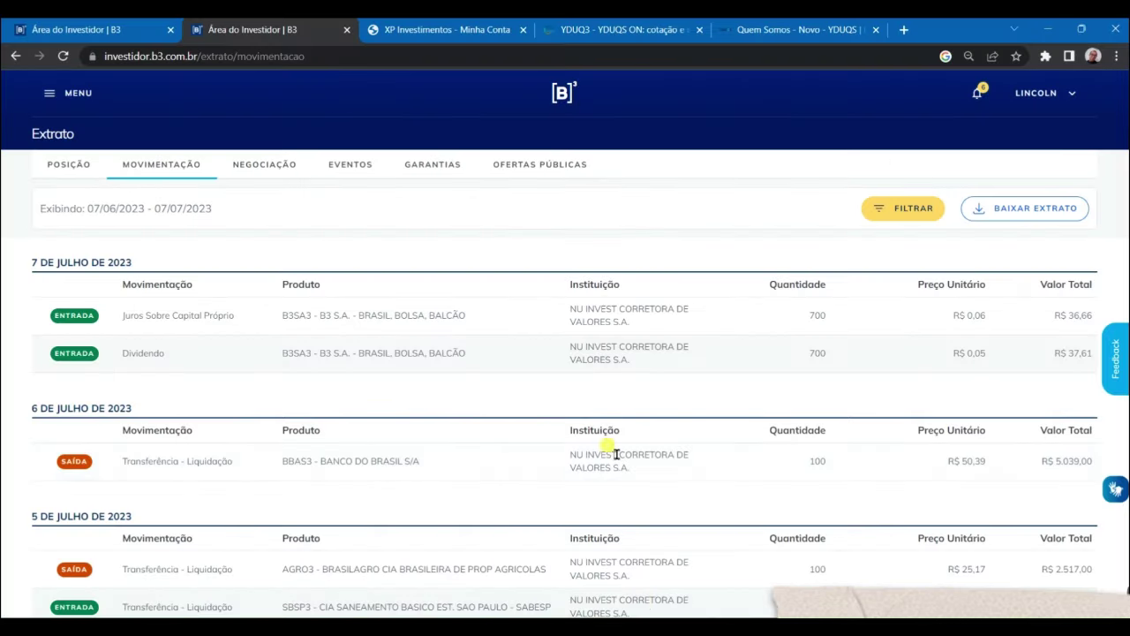
{"action": "left_click", "coordinate": [66, 29]}
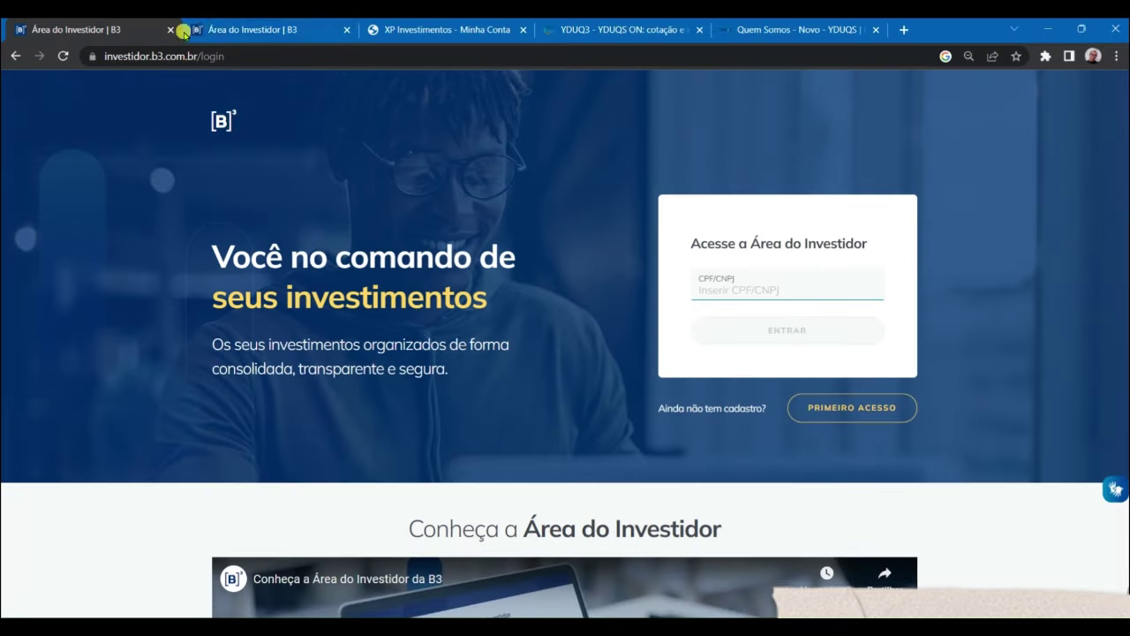
{"action": "left_click", "coordinate": [242, 29]}
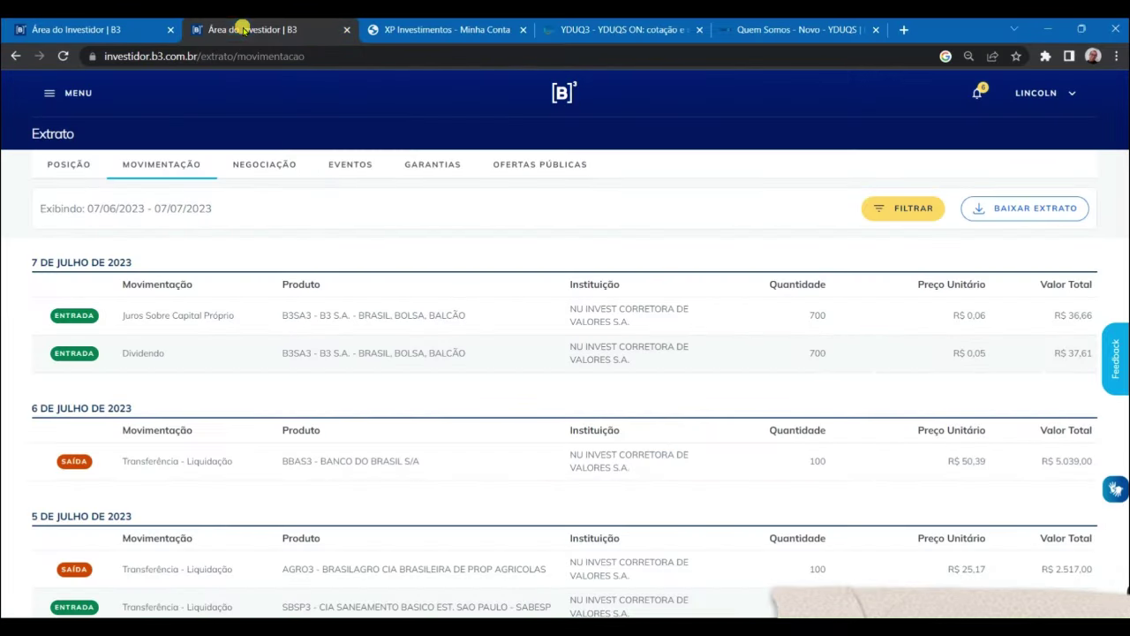
{"action": "left_click", "coordinate": [16, 55]}
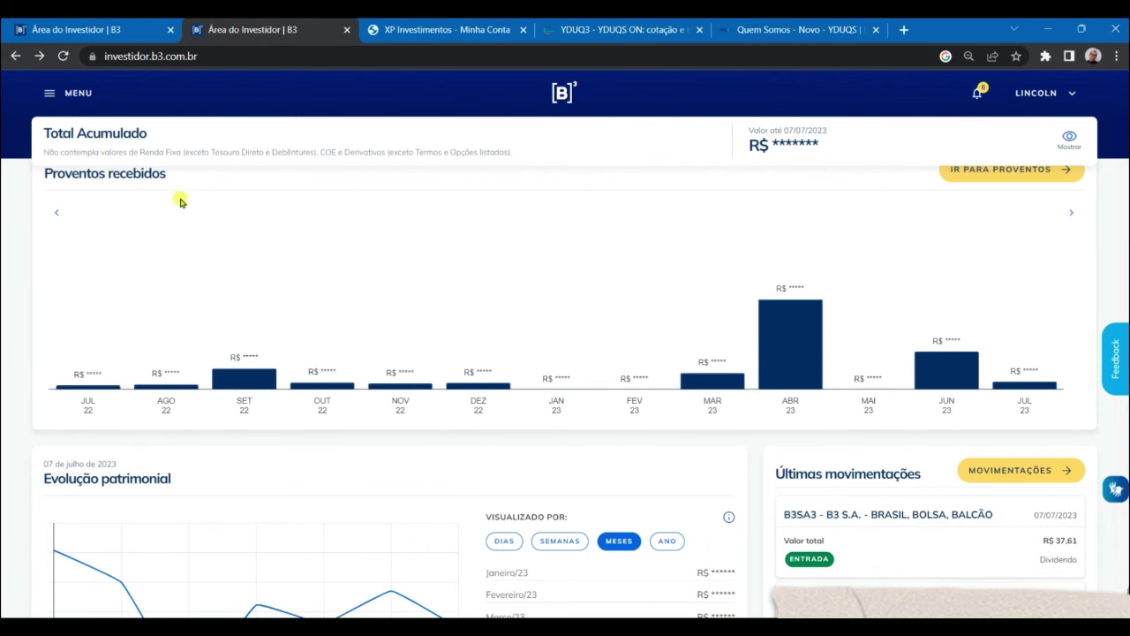
{"action": "mouse_move", "coordinate": [808, 625]}
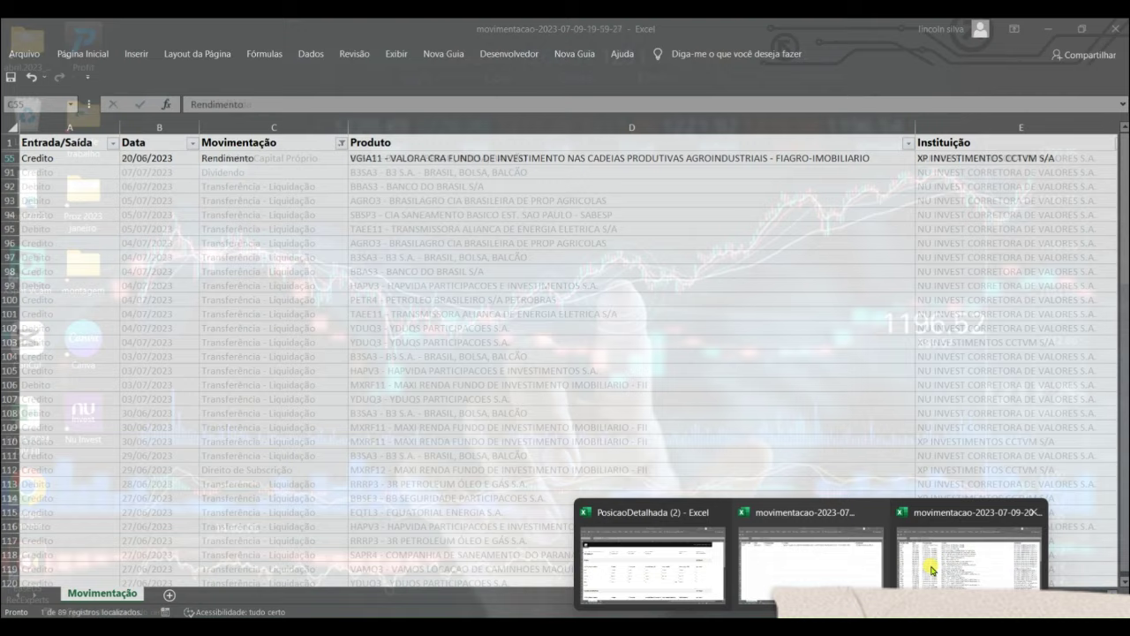
{"action": "left_click", "coordinate": [823, 569]}
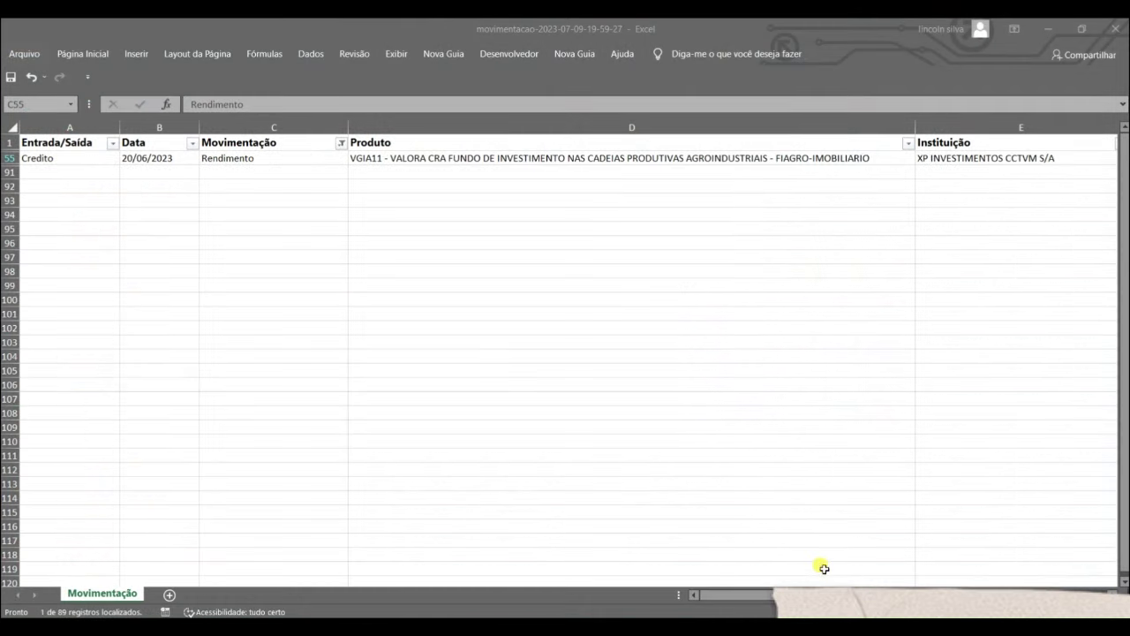
{"action": "left_click", "coordinate": [911, 144]}
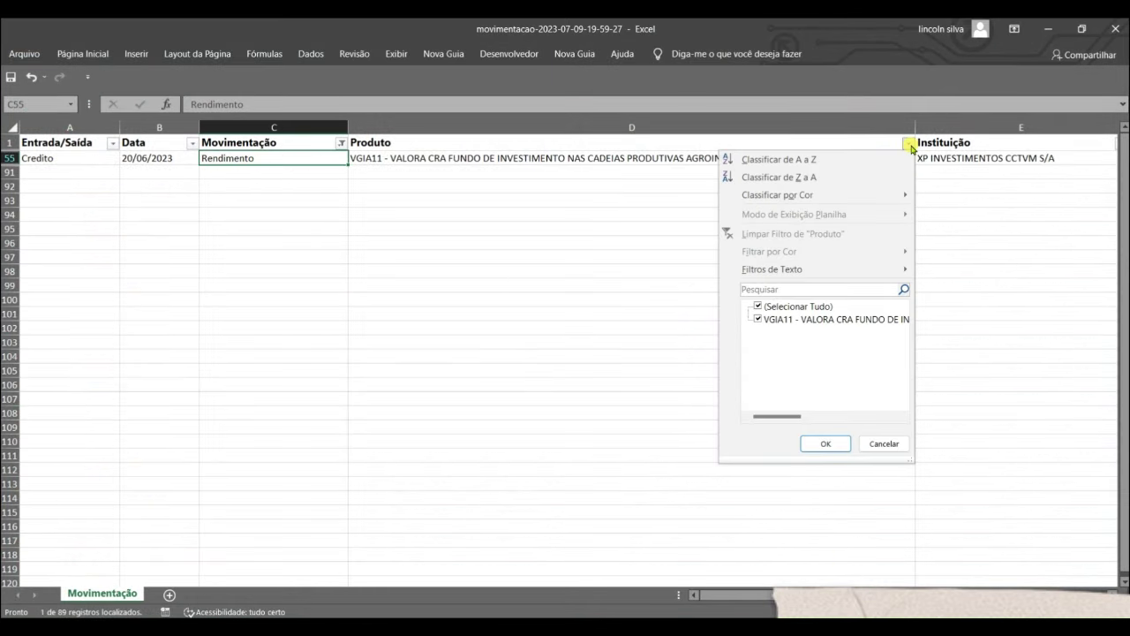
{"action": "left_click", "coordinate": [341, 147]}
{"action": "left_click", "coordinate": [342, 145]}
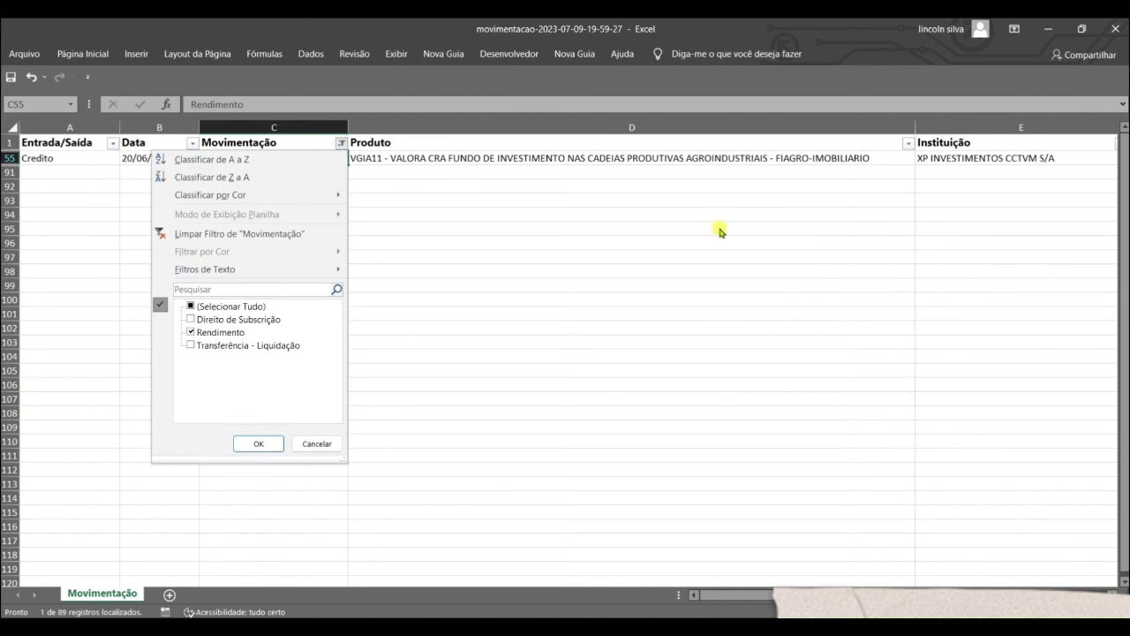
{"action": "left_click", "coordinate": [919, 502]}
Step: Examine the product, institution, quantity and operation value of the Rendimento entry across its columns
{"action": "scroll", "coordinate": [883, 243], "scroll_direction": "right", "scroll_amount": 3}
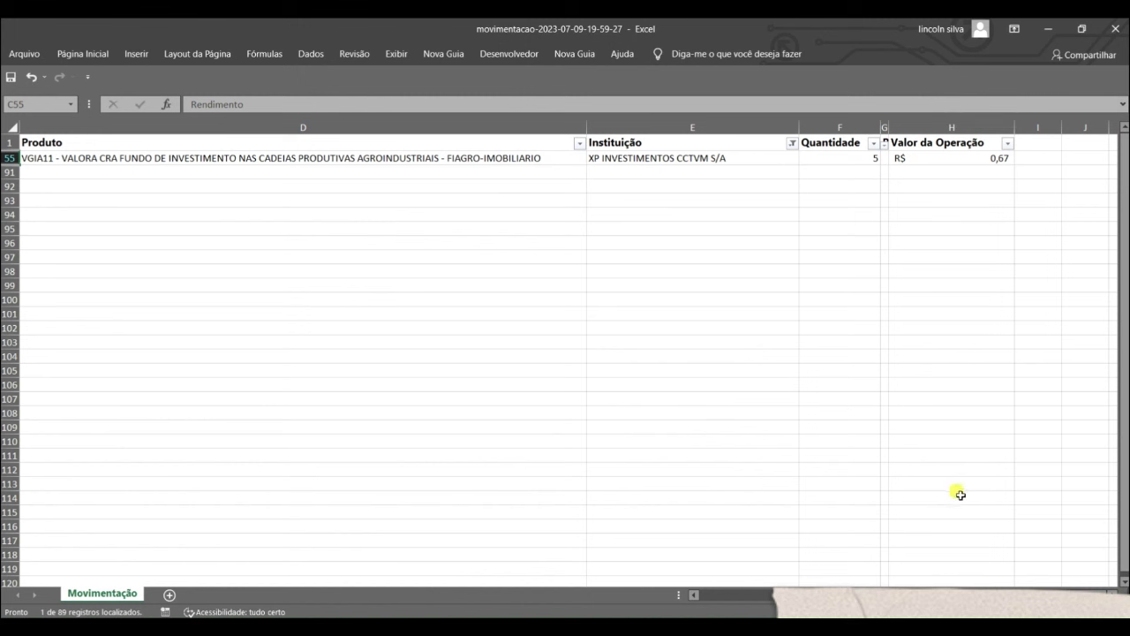
{"action": "mouse_move", "coordinate": [777, 595]}
{"action": "left_mouse_down"}
{"action": "mouse_move", "coordinate": [706, 597]}
{"action": "mouse_move", "coordinate": [782, 597]}
{"action": "left_mouse_up"}
{"action": "mouse_move", "coordinate": [782, 596]}
{"action": "left_mouse_down"}
{"action": "mouse_move", "coordinate": [718, 596]}
{"action": "mouse_move", "coordinate": [782, 596]}
{"action": "left_mouse_up"}
{"action": "left_click_drag", "start_coordinate": [879, 595], "coordinate": [793, 594]}
{"action": "mouse_move", "coordinate": [742, 594]}
{"action": "left_mouse_down"}
{"action": "mouse_move", "coordinate": [726, 595]}
{"action": "mouse_move", "coordinate": [742, 594]}
{"action": "left_mouse_up"}
{"action": "mouse_move", "coordinate": [742, 594]}
{"action": "left_mouse_down"}
{"action": "mouse_move", "coordinate": [724, 595]}
{"action": "mouse_move", "coordinate": [738, 594]}
{"action": "left_mouse_up"}
{"action": "mouse_move", "coordinate": [782, 594]}
{"action": "left_mouse_down"}
{"action": "mouse_move", "coordinate": [724, 596]}
{"action": "mouse_move", "coordinate": [790, 595]}
{"action": "left_mouse_up"}
{"action": "mouse_move", "coordinate": [790, 595]}
{"action": "left_mouse_down"}
{"action": "mouse_move", "coordinate": [714, 595]}
{"action": "mouse_move", "coordinate": [790, 595]}
{"action": "left_mouse_up"}
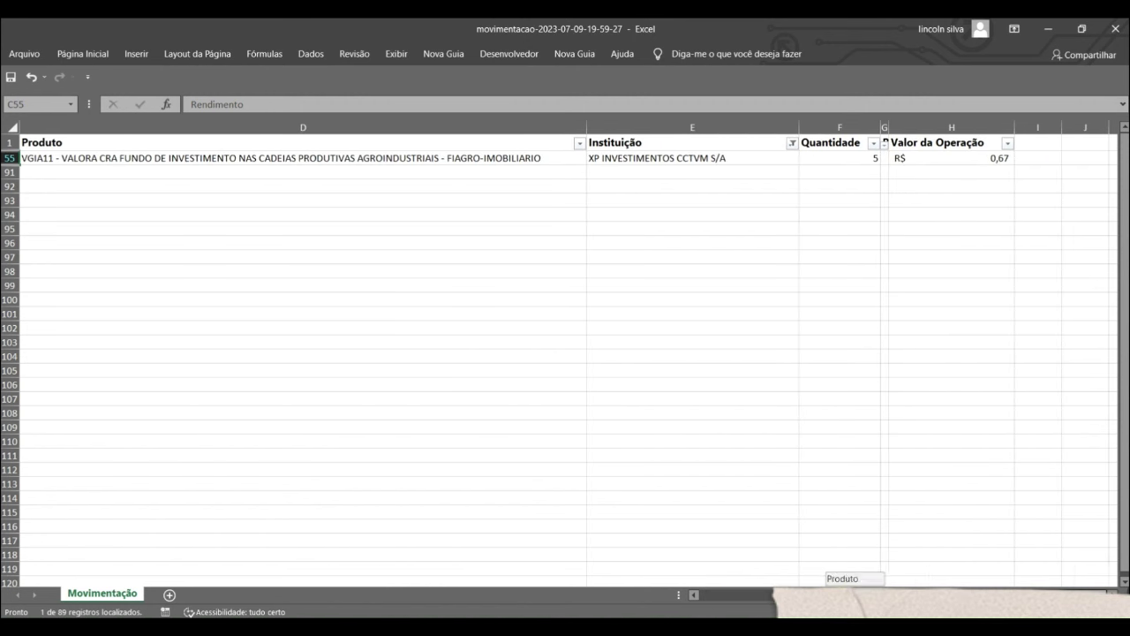
{"action": "left_click_drag", "start_coordinate": [872, 590], "coordinate": [711, 595]}
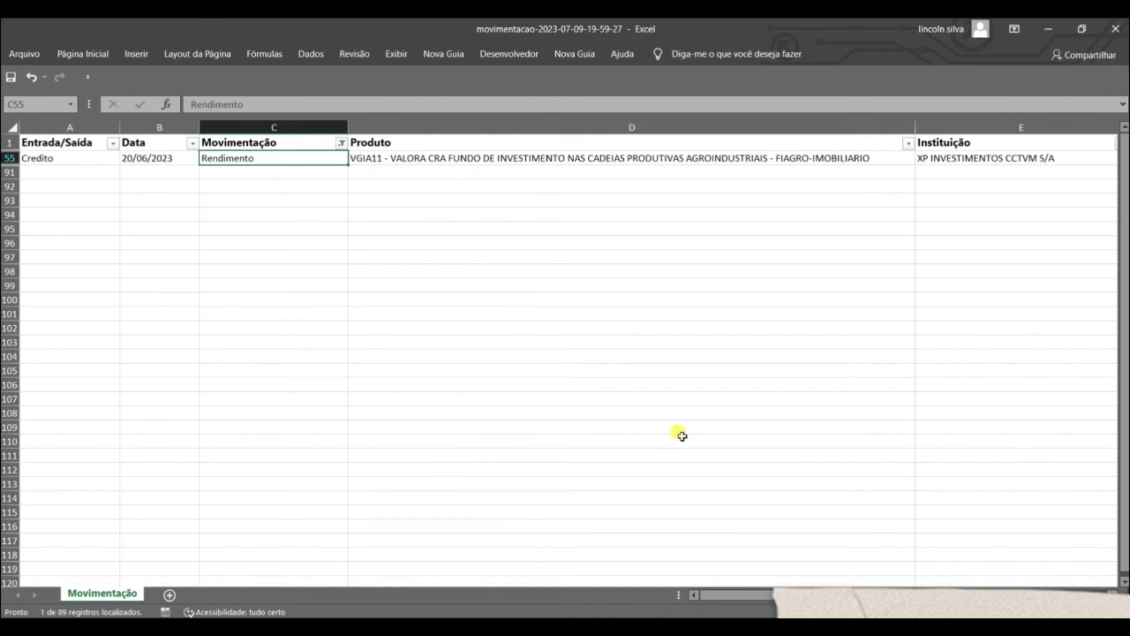
Step: Widen the Preço unitário column slightly
{"action": "left_click_drag", "start_coordinate": [755, 598], "coordinate": [766, 597]}
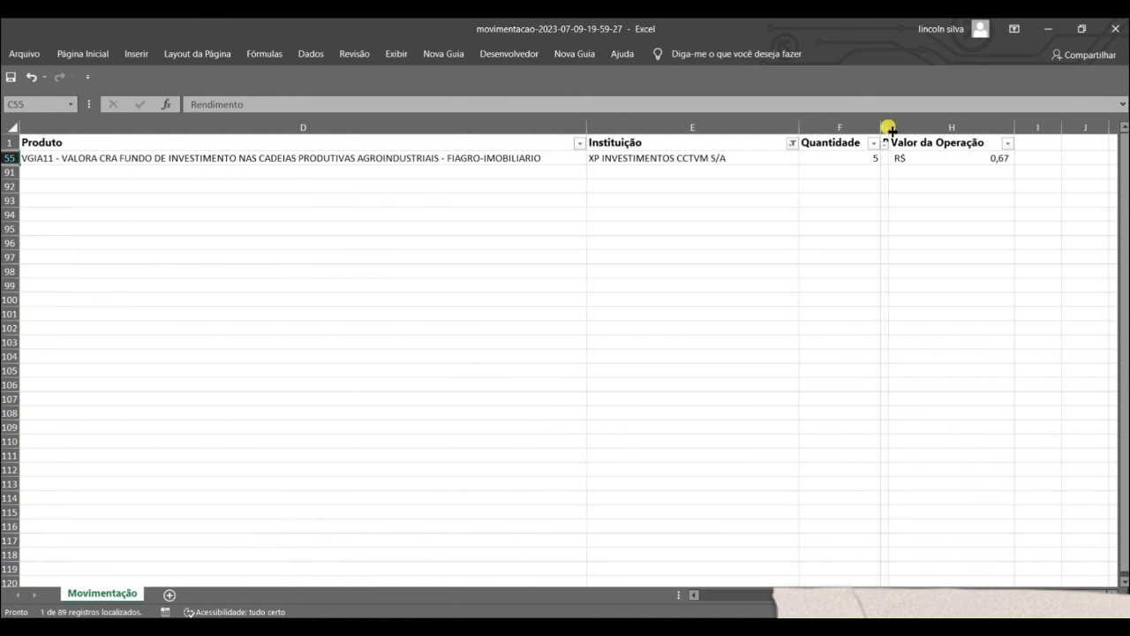
{"action": "left_click_drag", "start_coordinate": [891, 130], "coordinate": [922, 131]}
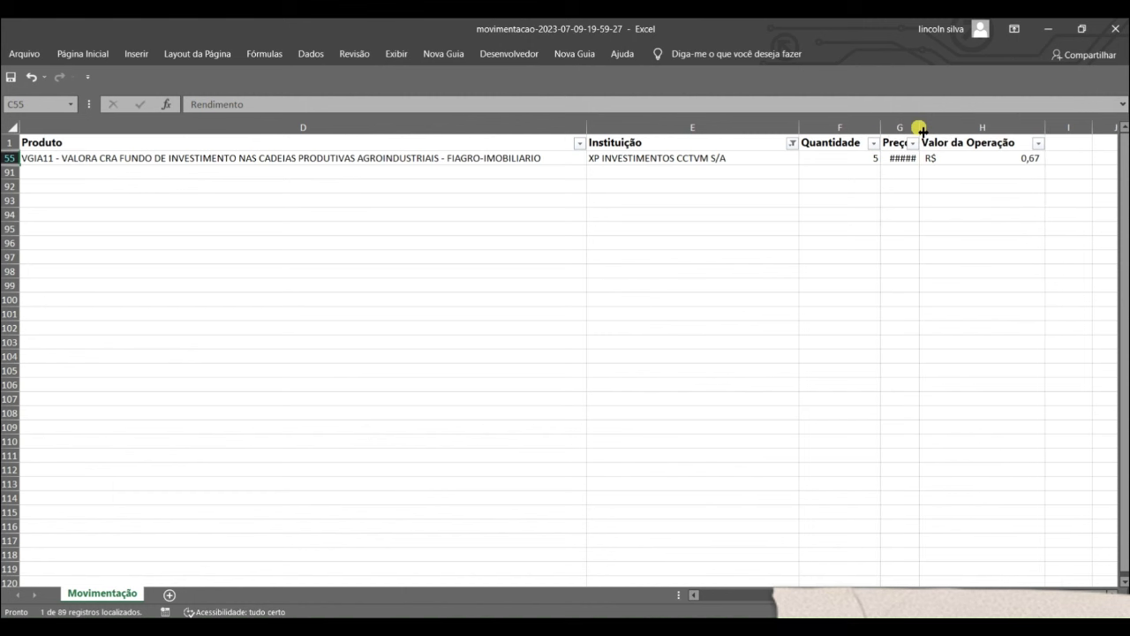
{"action": "left_click_drag", "start_coordinate": [875, 594], "coordinate": [706, 594]}
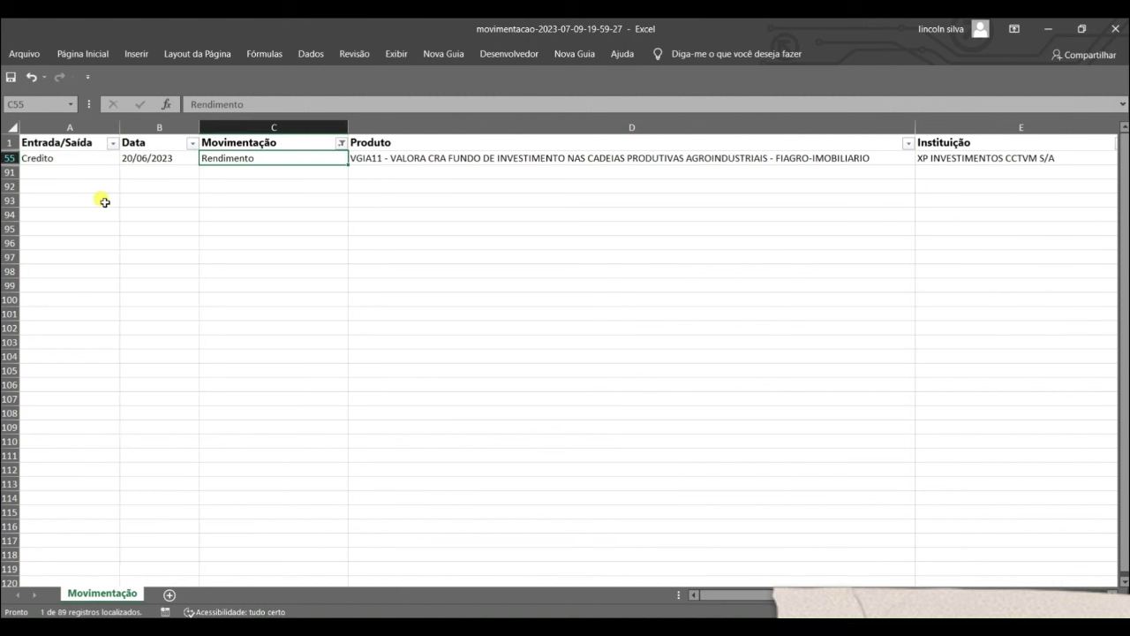
Step: Recheck the date and movement type of the VGIA11 Rendimento entry
{"action": "left_click", "coordinate": [160, 160]}
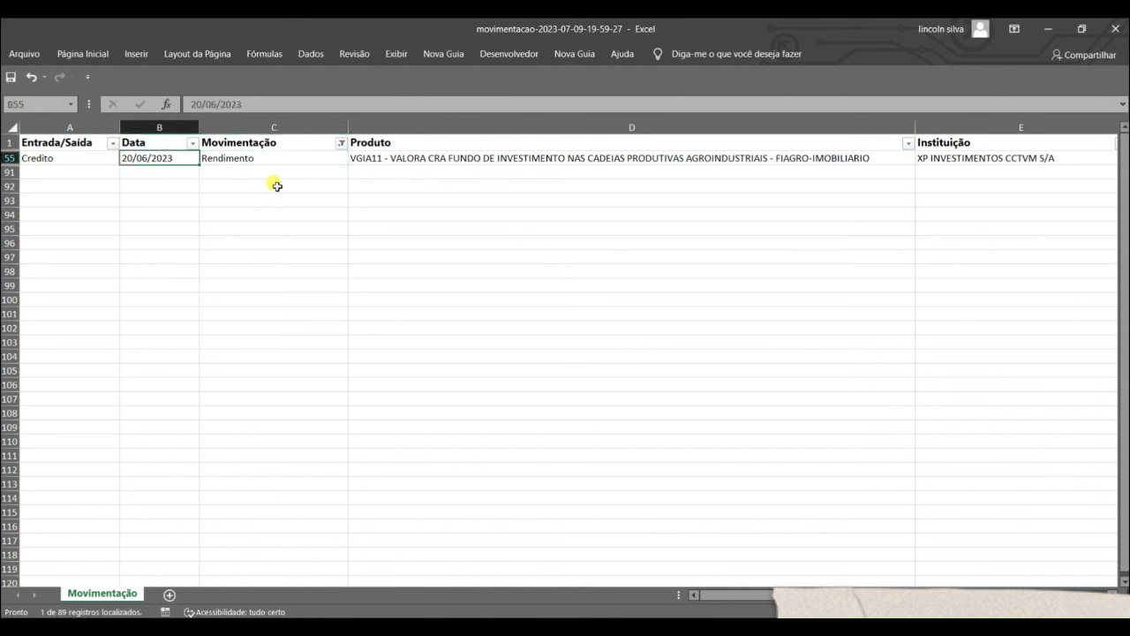
{"action": "left_click", "coordinate": [279, 159]}
{"action": "left_click", "coordinate": [163, 163]}
{"action": "mouse_move", "coordinate": [735, 595]}
{"action": "left_mouse_down"}
{"action": "mouse_move", "coordinate": [786, 601]}
{"action": "mouse_move", "coordinate": [727, 595]}
{"action": "left_mouse_up"}
{"action": "left_click_drag", "start_coordinate": [769, 596], "coordinate": [797, 590]}
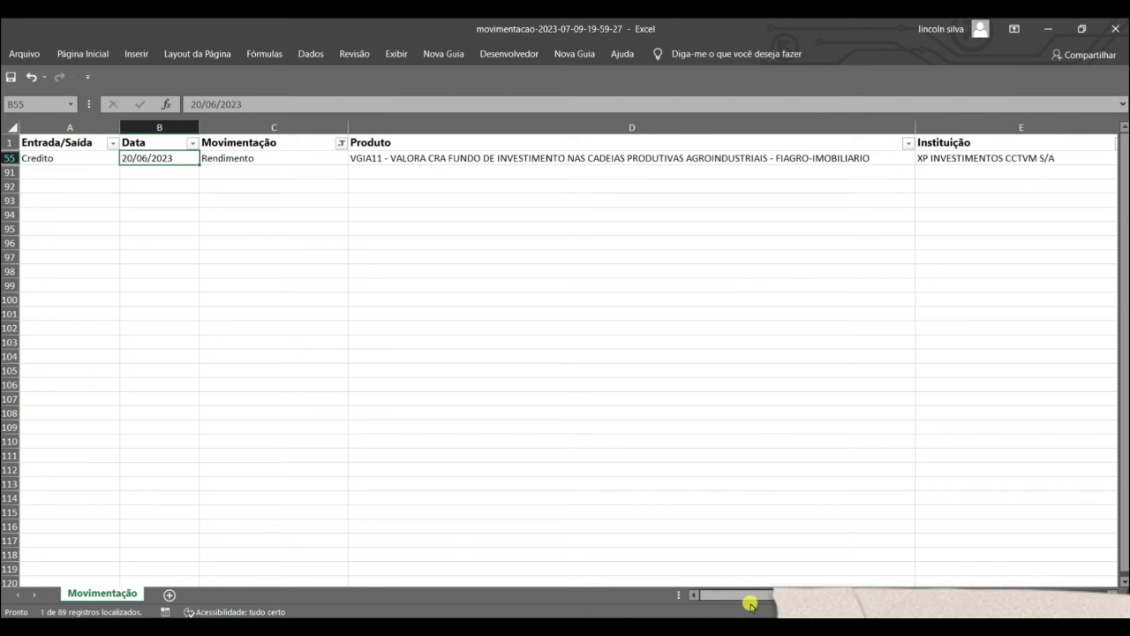
{"action": "left_click_drag", "start_coordinate": [732, 596], "coordinate": [781, 598]}
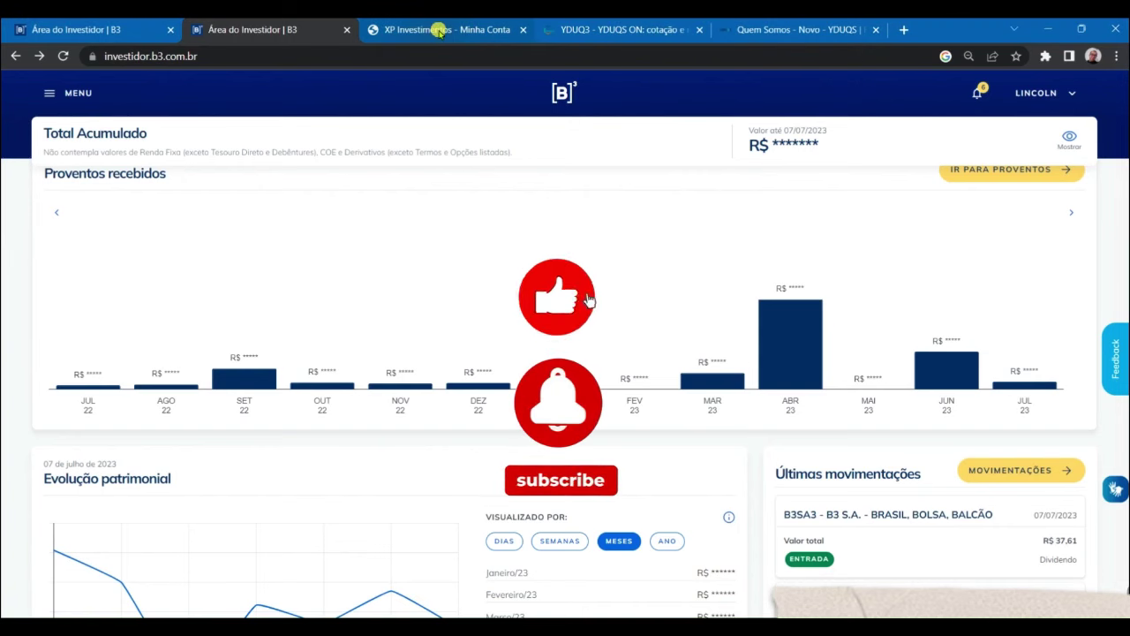
Step: Switch to the browser and view the Minha carteira summary on the B3 Área do Investidor home page
{"action": "mouse_move", "coordinate": [439, 31]}
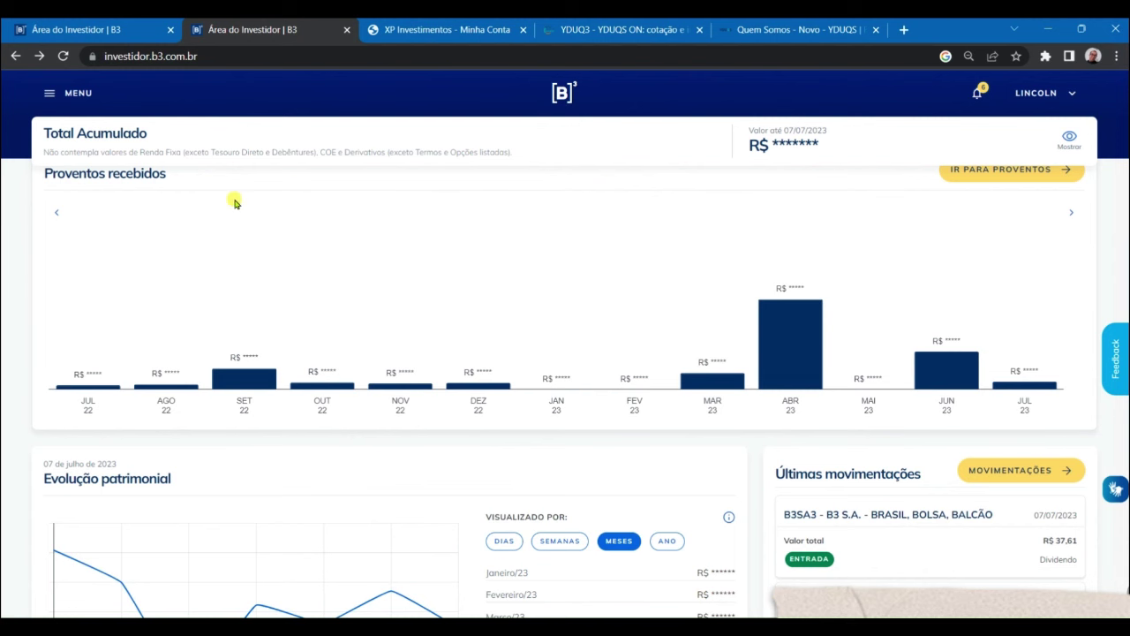
{"action": "scroll", "coordinate": [290, 299], "scroll_direction": "up", "scroll_amount": 4}
{"action": "scroll", "coordinate": [289, 302], "scroll_direction": "up", "scroll_amount": 2}
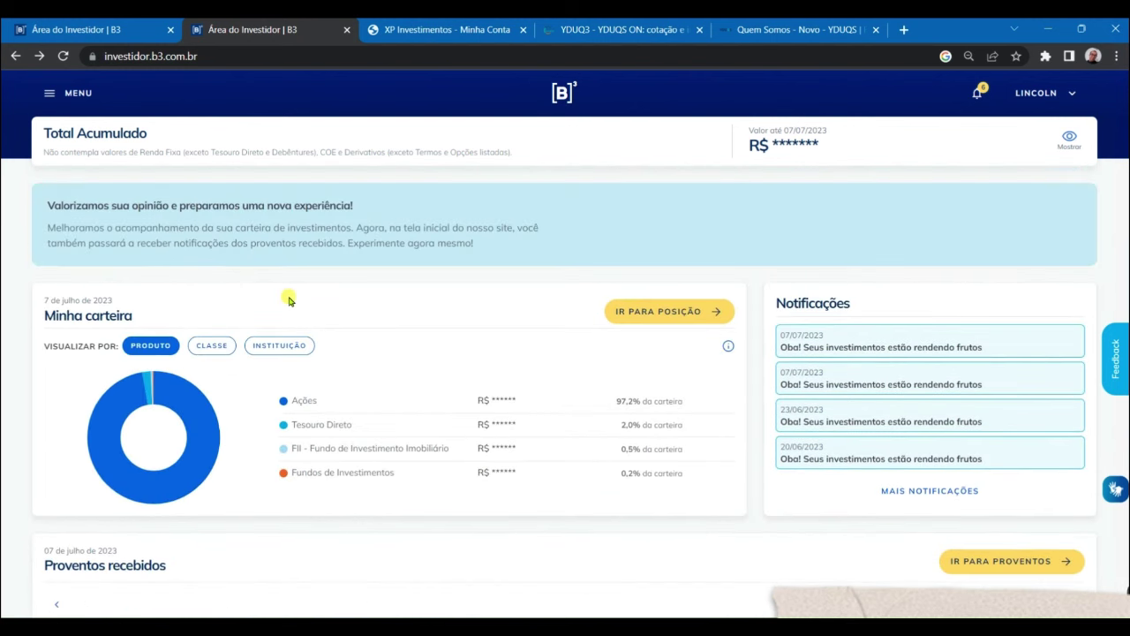